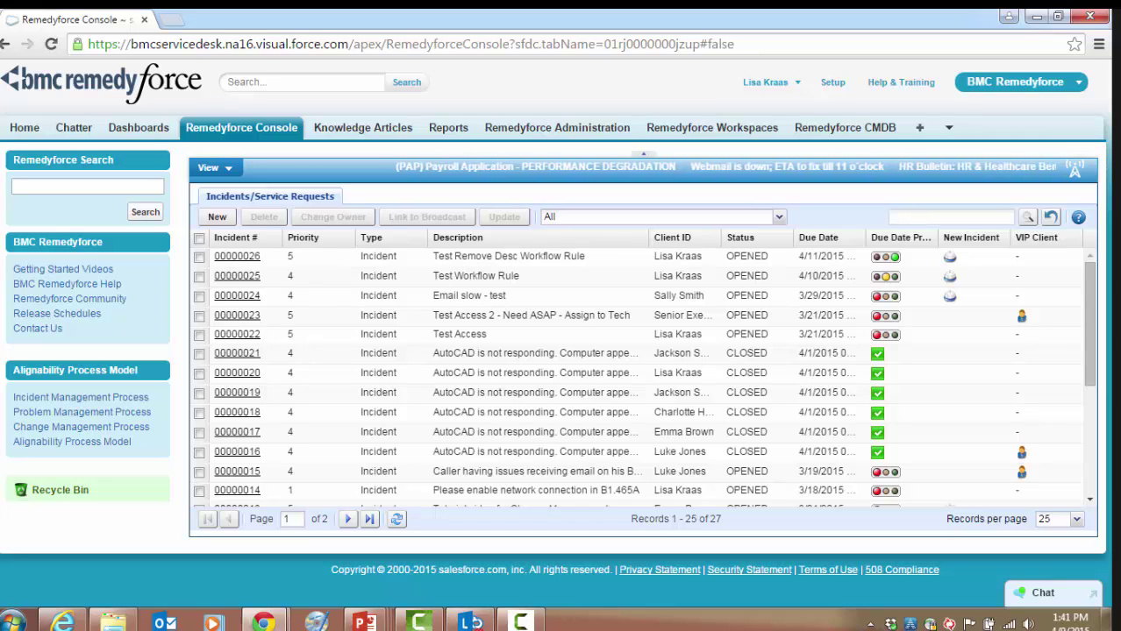
- Go to the active users list through Remedyforce Administration's user management and open the first listed Helpdesk Staff user for editing
{"action": "left_click", "coordinate": [520, 134]}
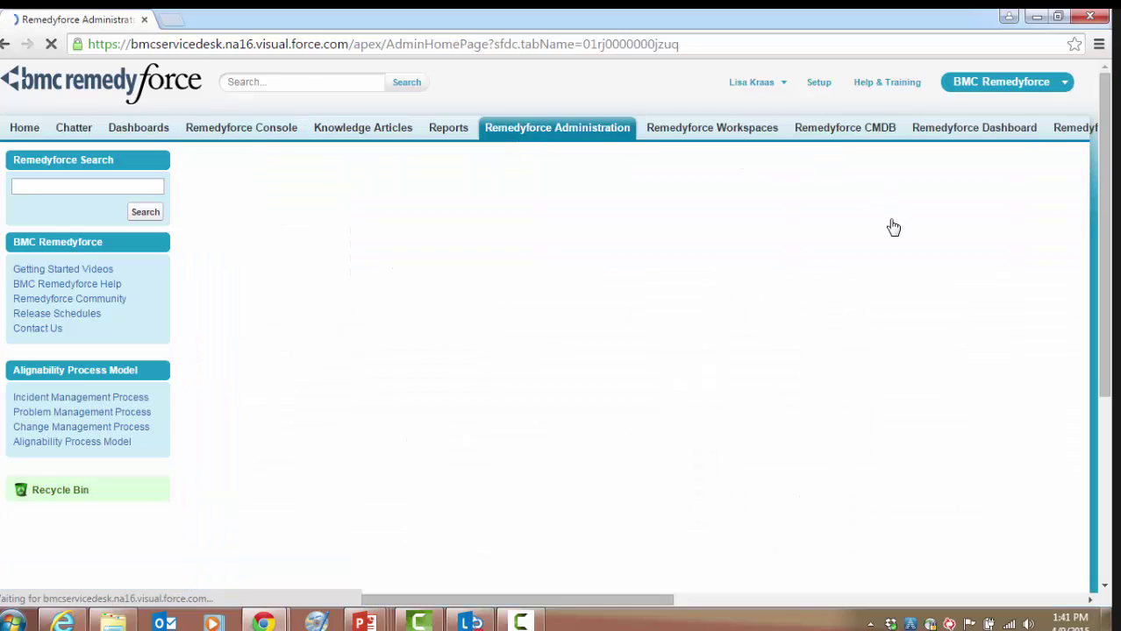
{"action": "left_click", "coordinate": [772, 225]}
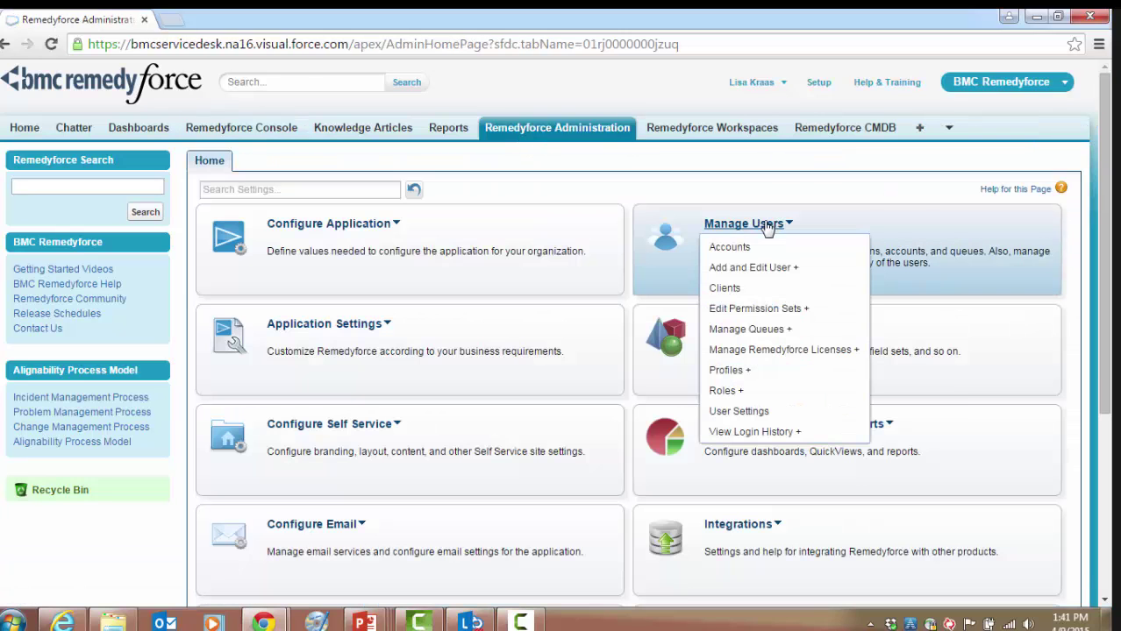
{"action": "left_click", "coordinate": [759, 268]}
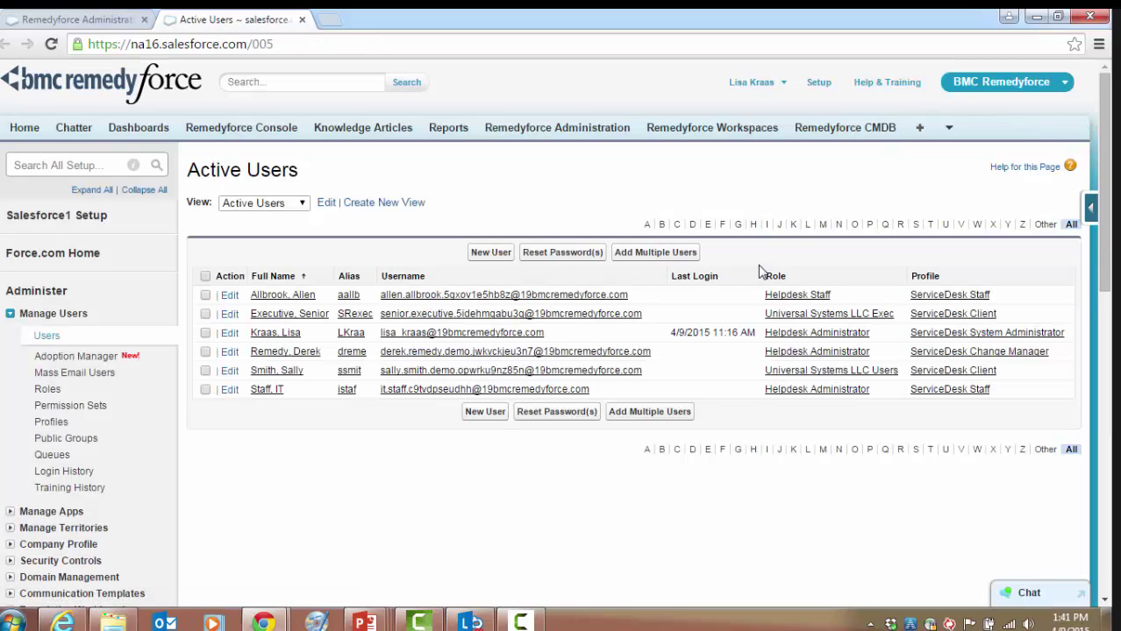
{"action": "left_click", "coordinate": [229, 298]}
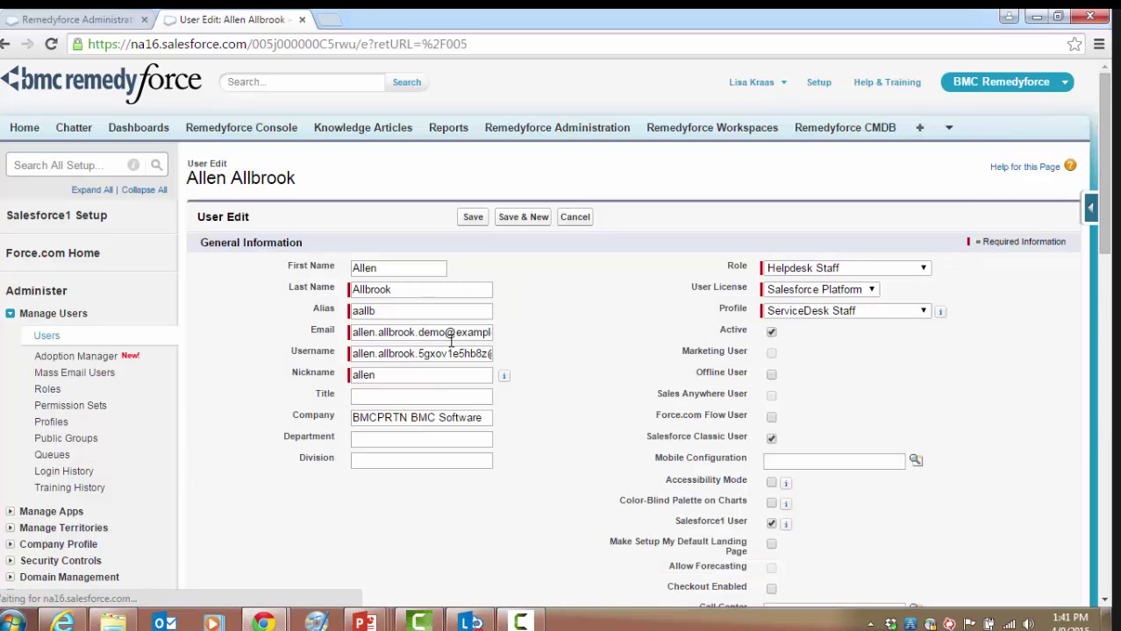
- Check the Manage QuickViews permission in the user's BMC Remedyforce settings and save the user record
{"action": "scroll", "coordinate": [452, 344], "scroll_direction": "down", "scroll_amount": 3}
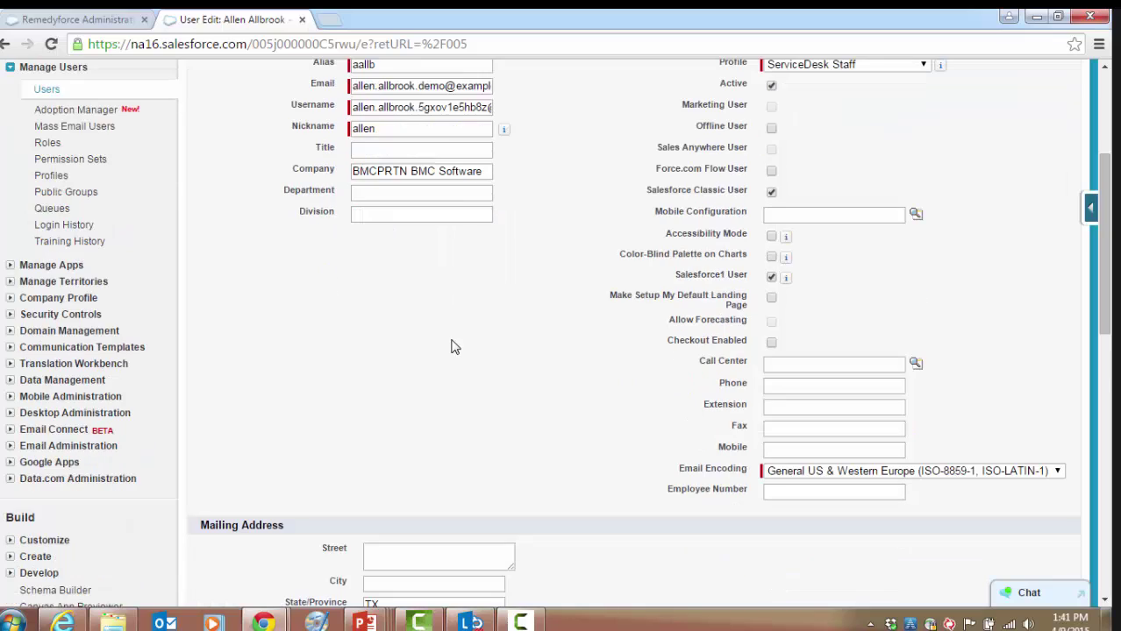
{"action": "scroll", "coordinate": [453, 344], "scroll_direction": "down", "scroll_amount": 6}
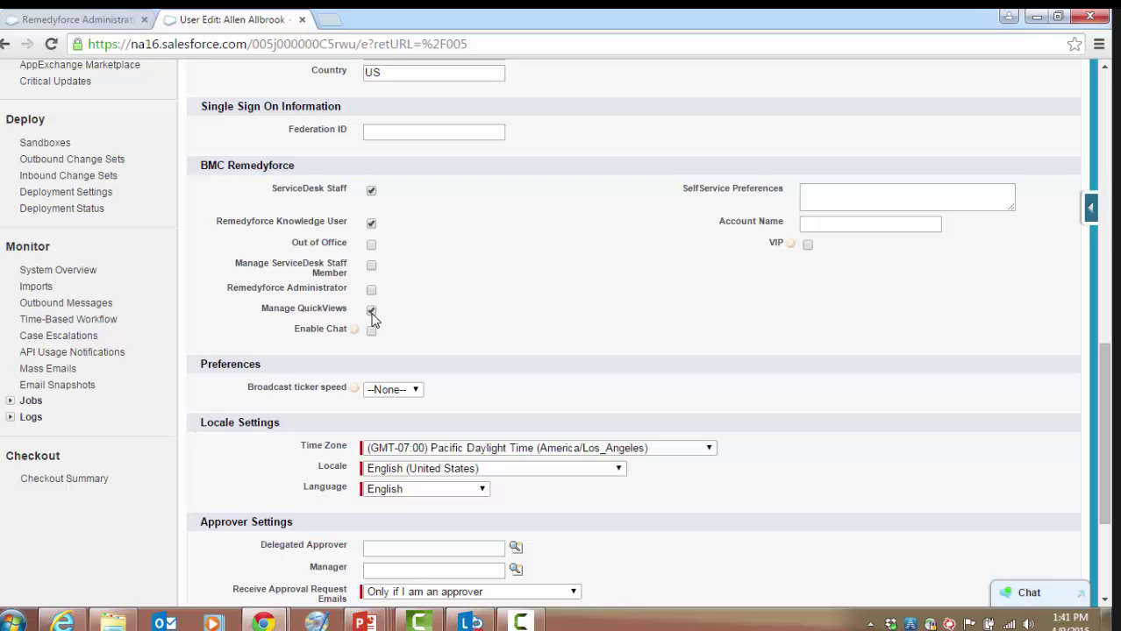
{"action": "scroll", "coordinate": [478, 309], "scroll_direction": "up", "scroll_amount": 10}
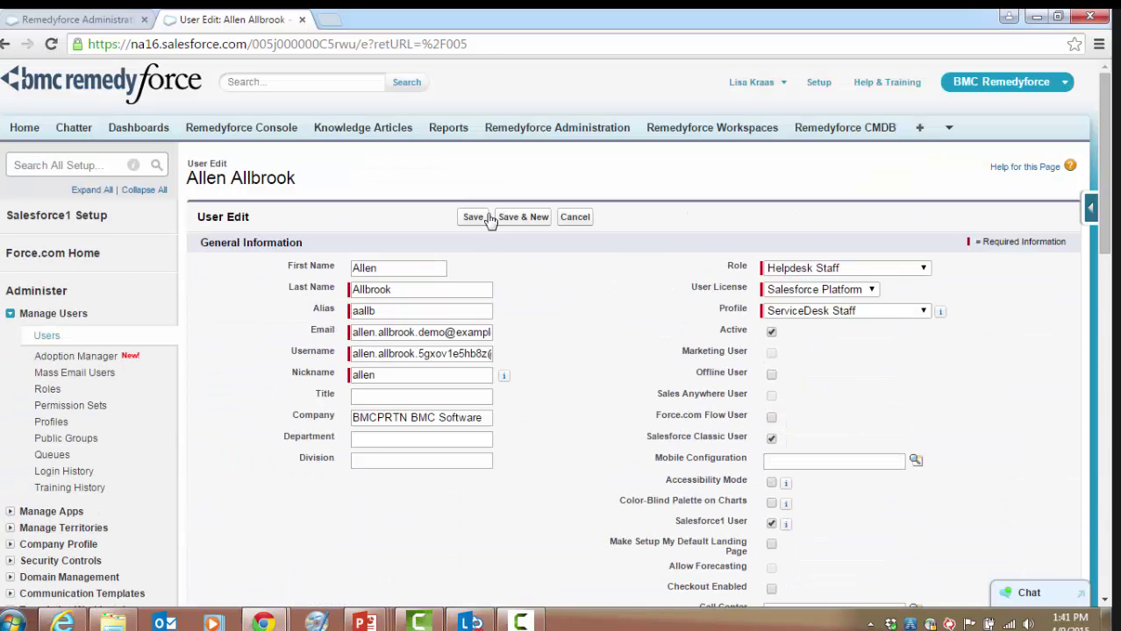
{"action": "left_click", "coordinate": [475, 218]}
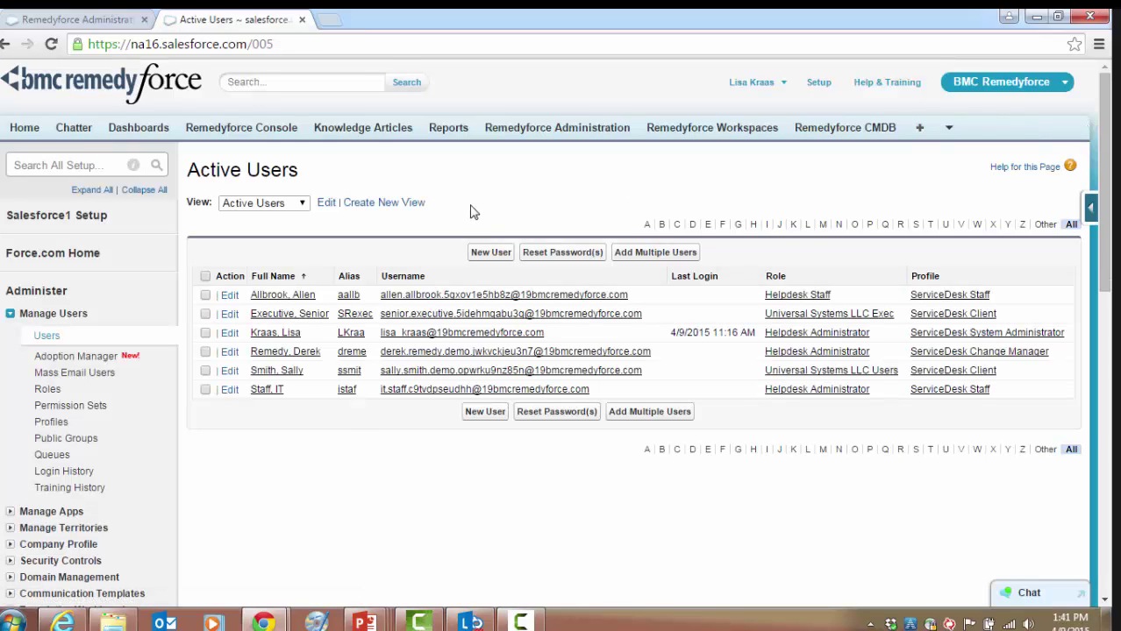
- In the Remedyforce Console, copy the shared QuickView for incidents with a specified category and name the copy "Incidents by Specified CI"
{"action": "left_click", "coordinate": [249, 129]}
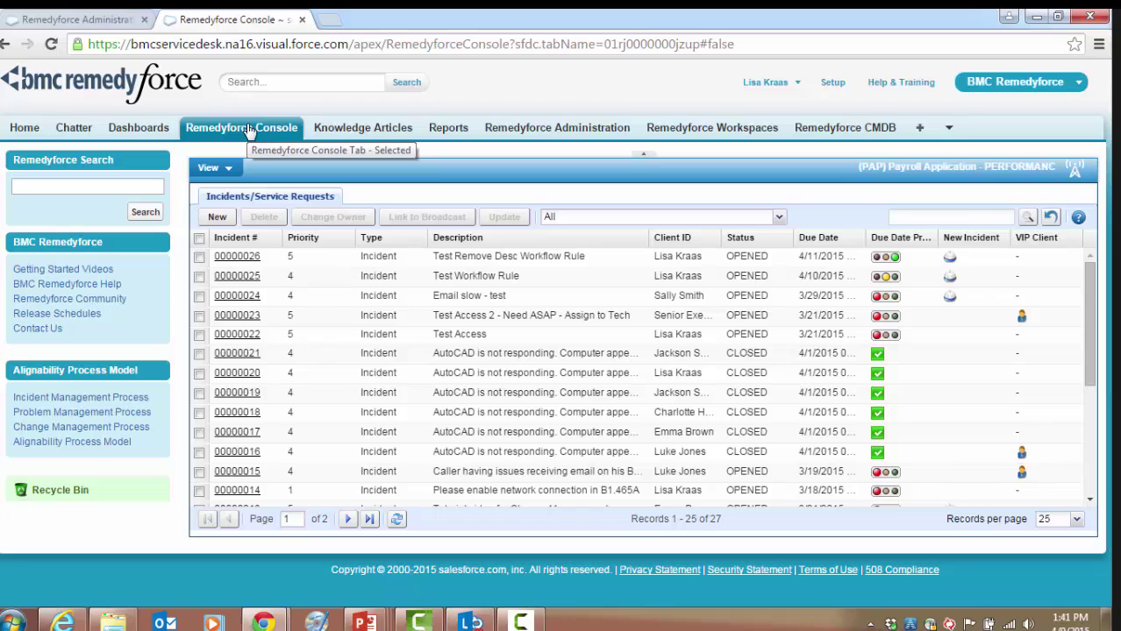
{"action": "left_click", "coordinate": [228, 169]}
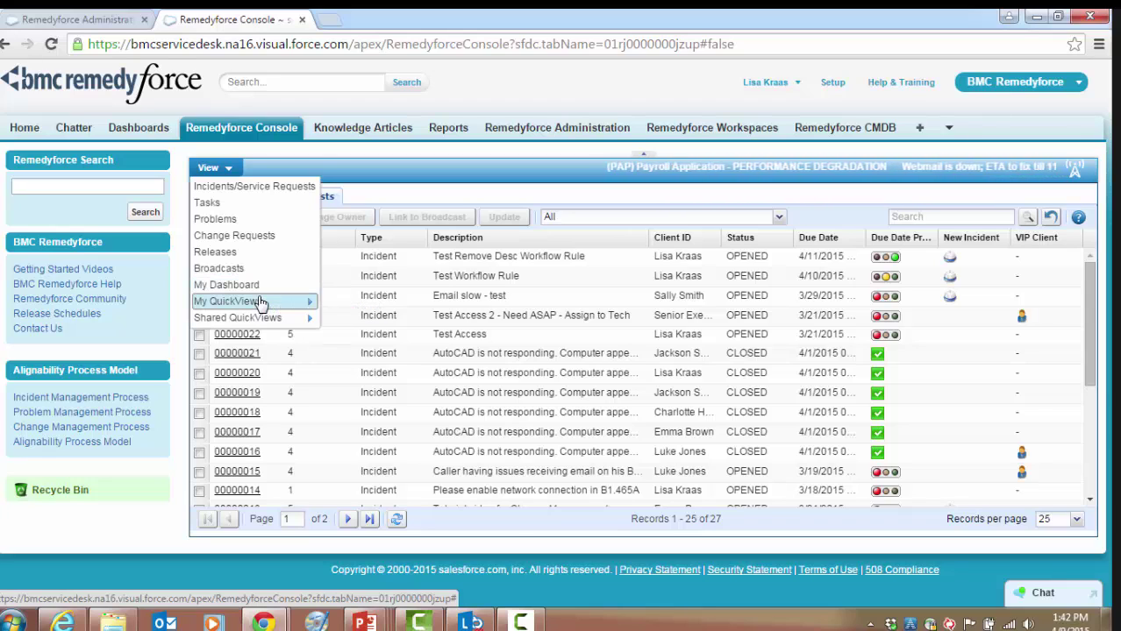
{"action": "mouse_move", "coordinate": [260, 302]}
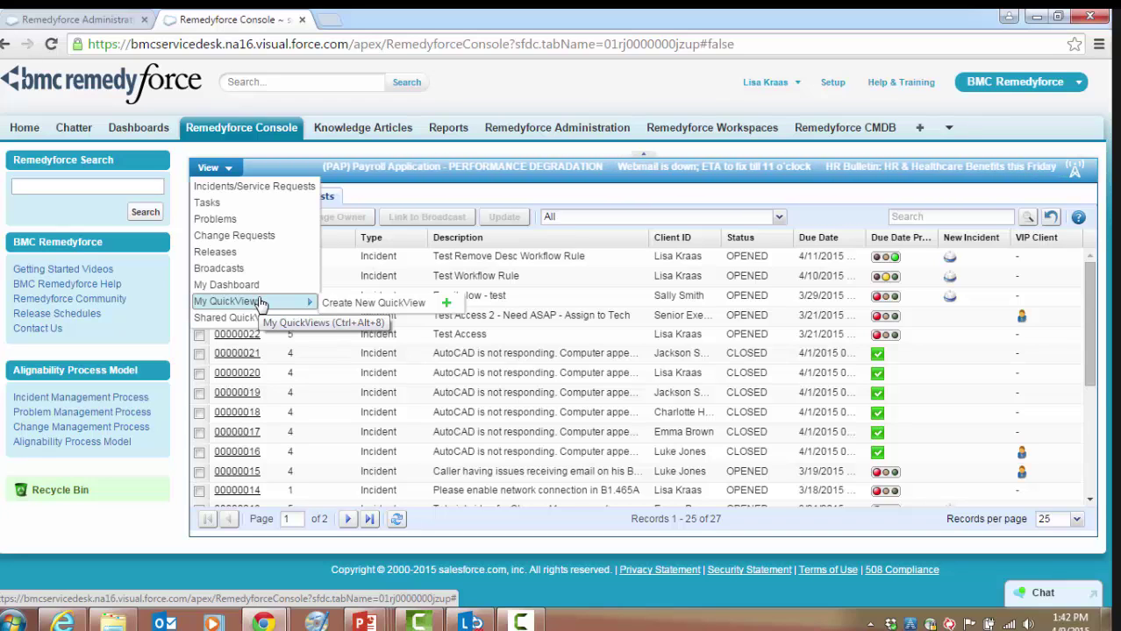
{"action": "mouse_move", "coordinate": [259, 322]}
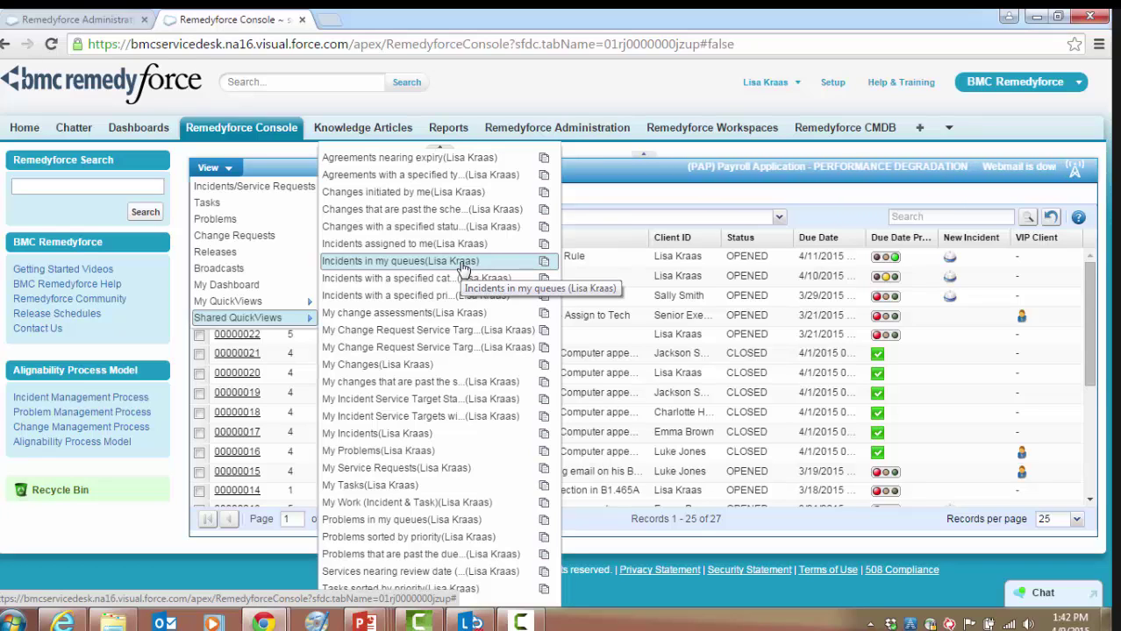
{"action": "left_click", "coordinate": [544, 279]}
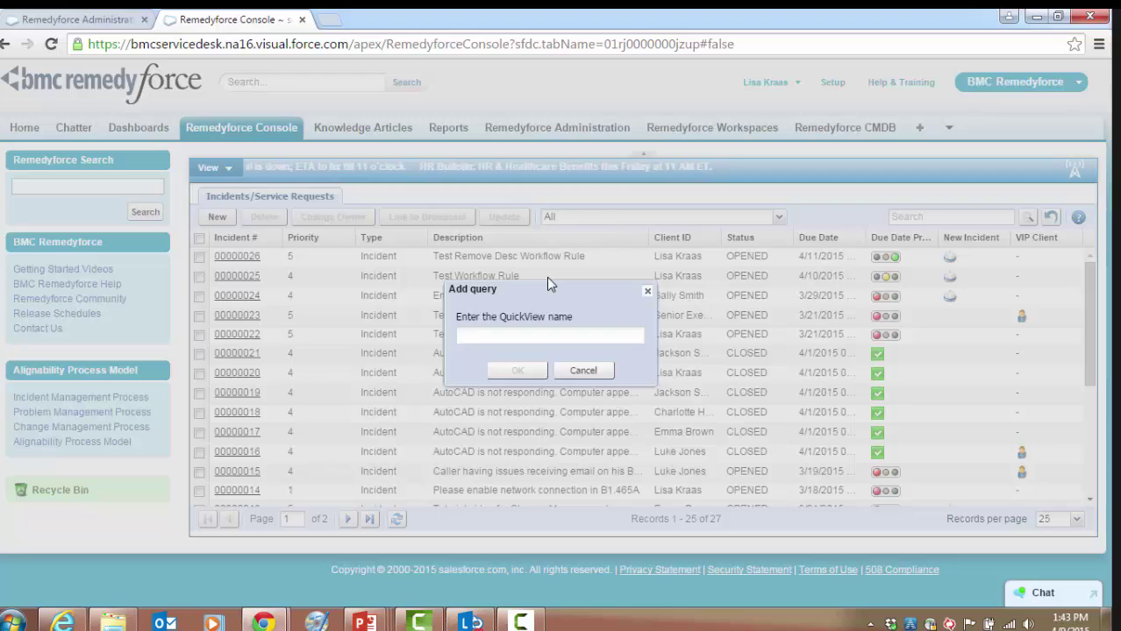
{"action": "type", "text": "I"}
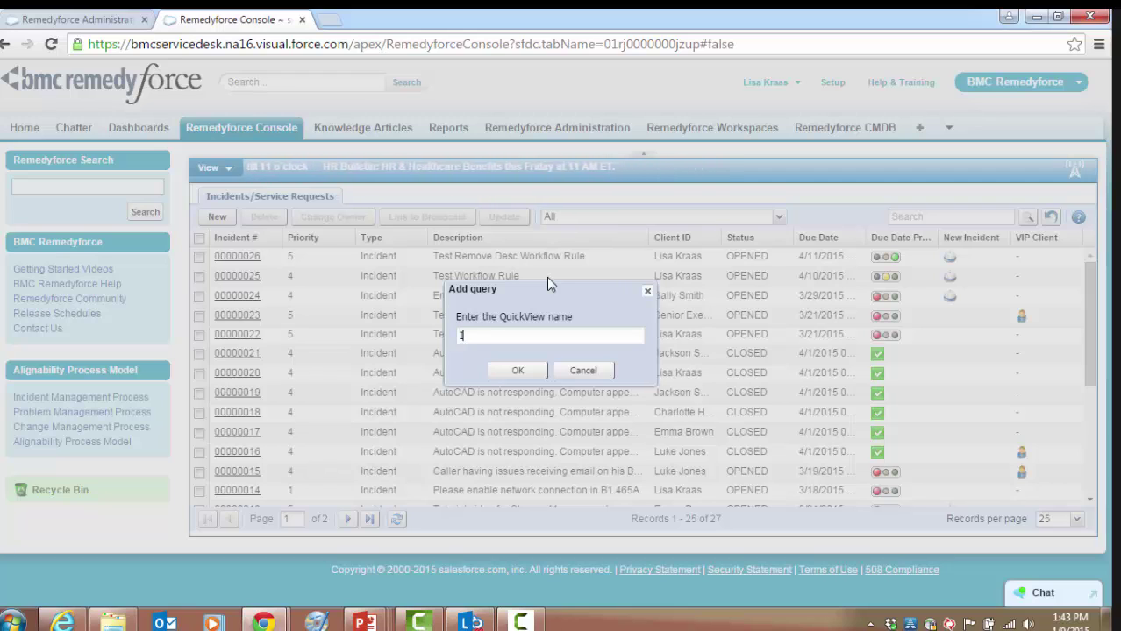
{"action": "type", "text": "ncidents b"}
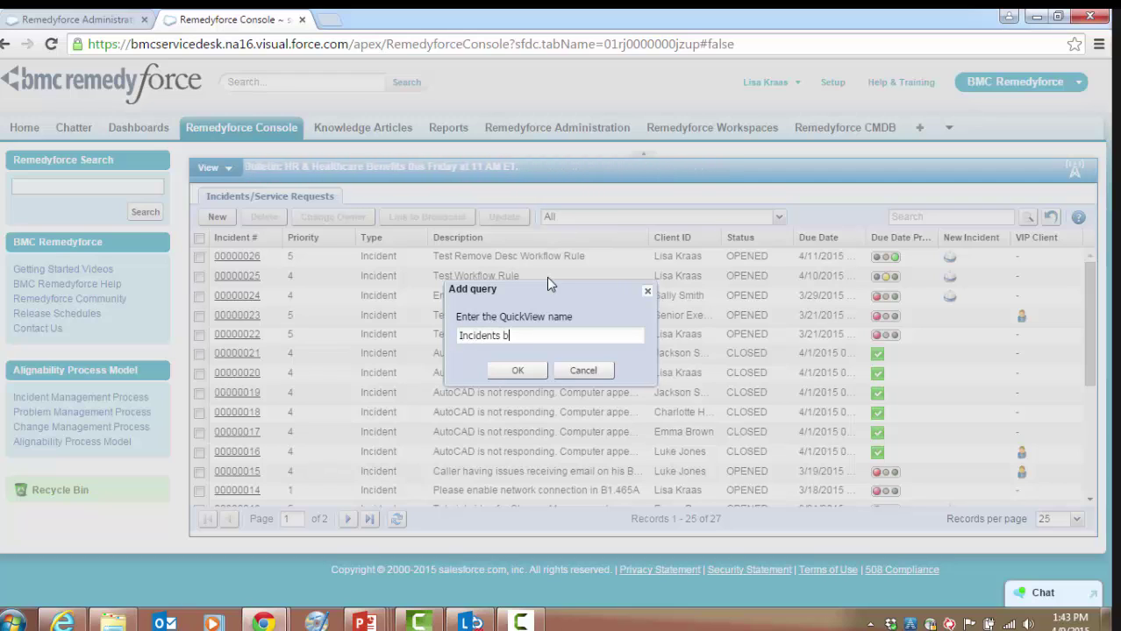
{"action": "type", "text": "y Specified "}
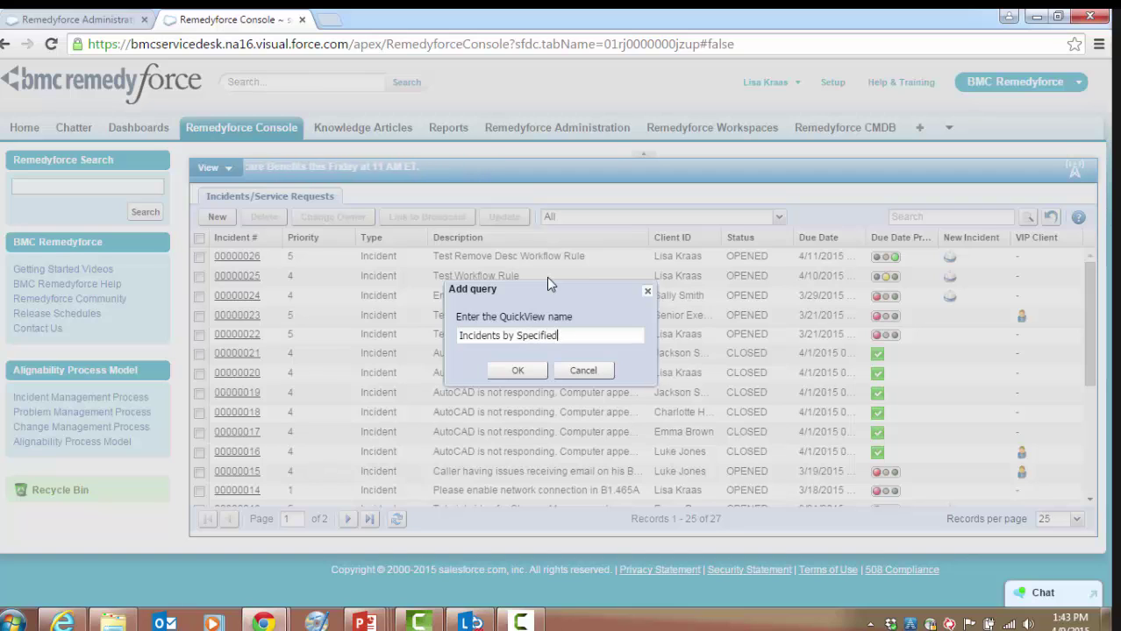
{"action": "type", "text": "CI"}
{"action": "left_click", "coordinate": [531, 372]}
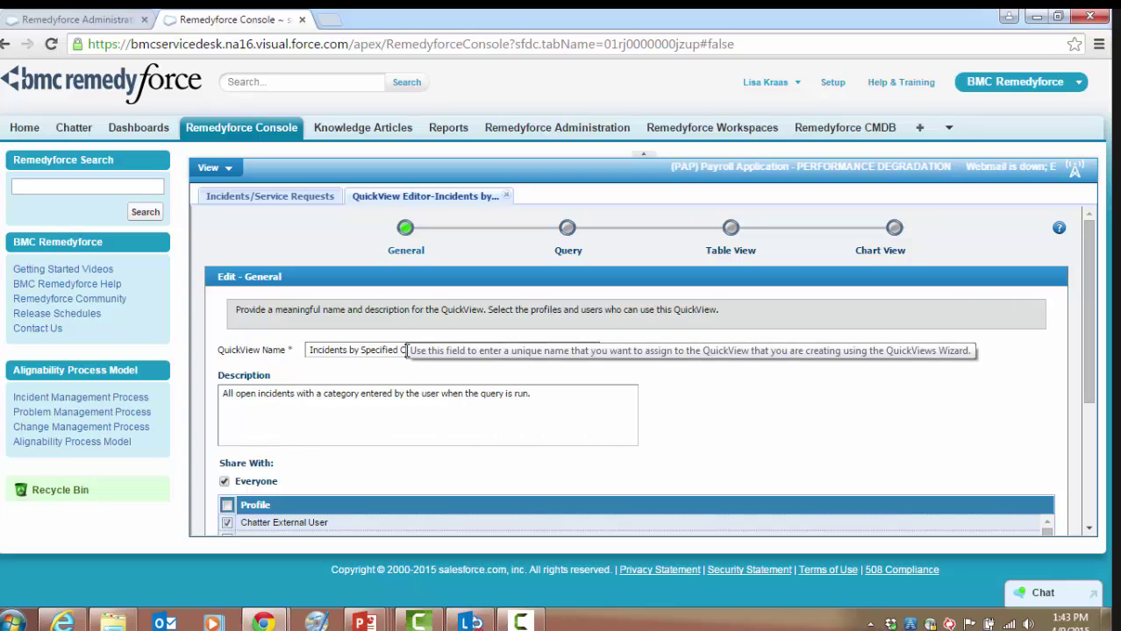
- Replace the word "category" with "CI" in the QuickView's description
{"action": "left_click", "coordinate": [324, 394]}
{"action": "key", "text": "Delete"}
{"action": "key", "text": "Delete"}
{"action": "key", "text": "Delete"}
{"action": "key", "text": "Delete"}
{"action": "key", "text": "Delete"}
{"action": "key", "text": "Delete"}
{"action": "key", "text": "Delete"}
{"action": "key", "text": "Delete"}
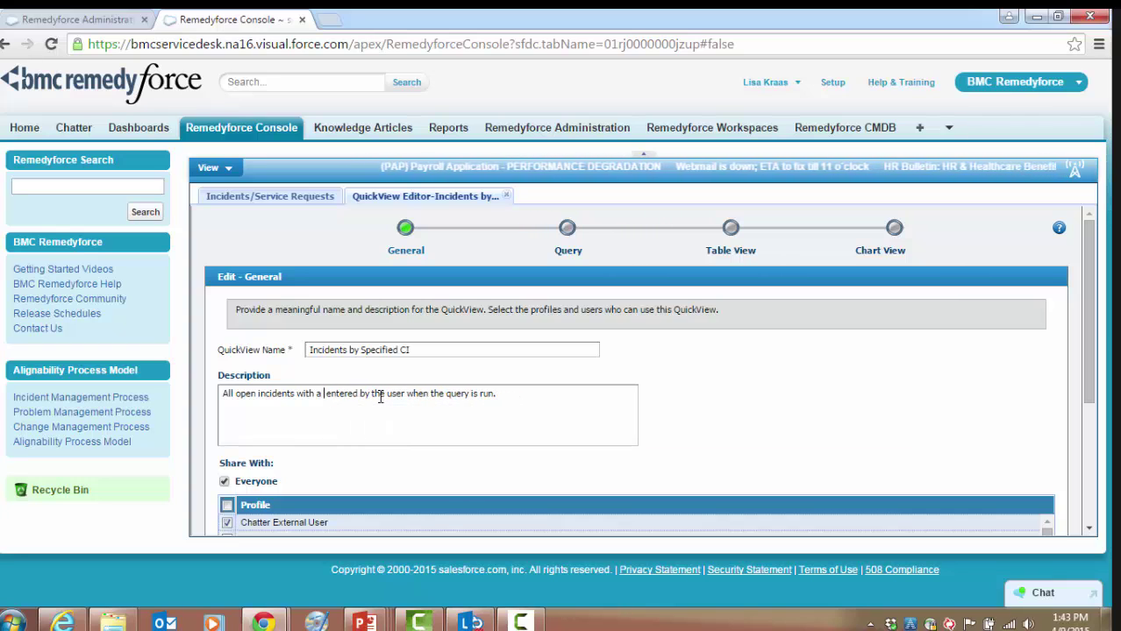
{"action": "type", "text": "CI"}
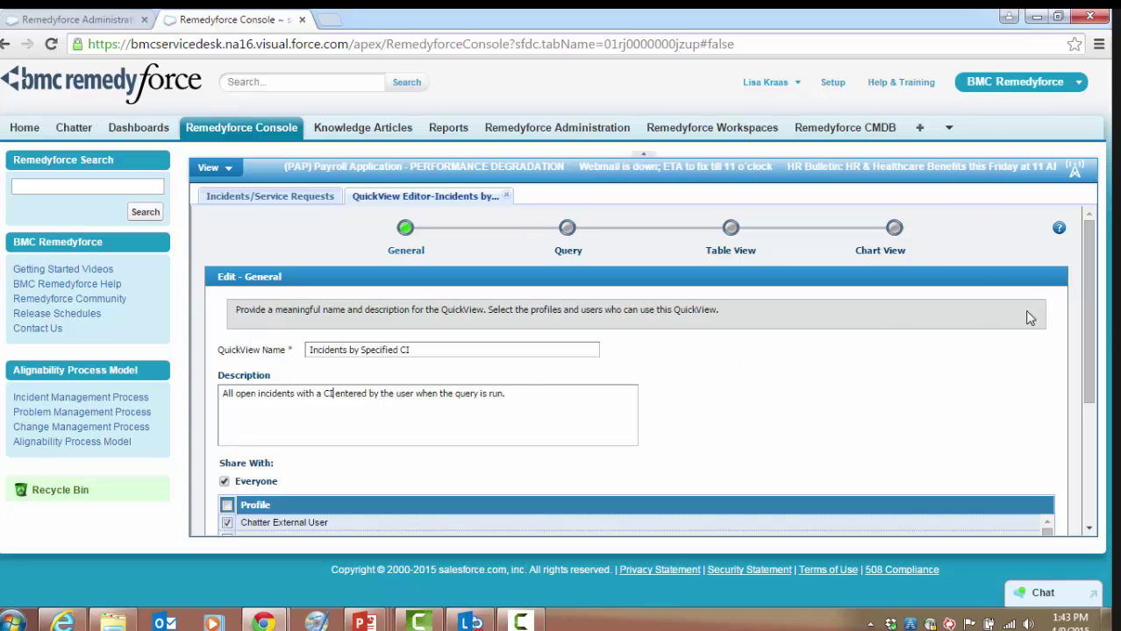
- Review the profiles the QuickView is shared with and continue to the Query stage
{"action": "left_click_drag", "start_coordinate": [1088, 345], "coordinate": [978, 413]}
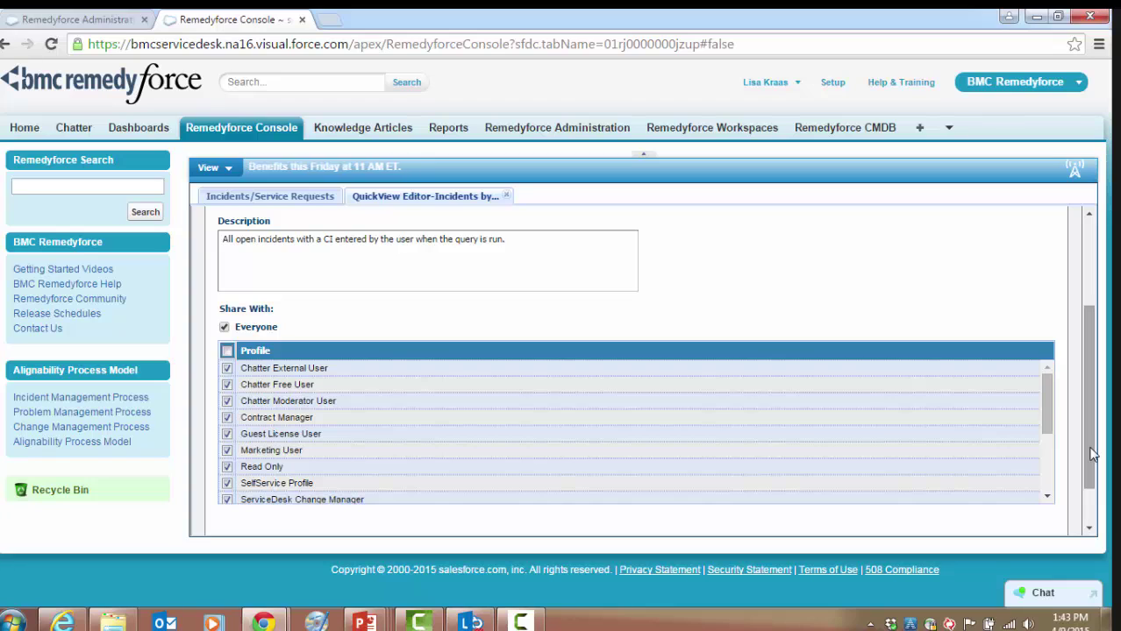
{"action": "left_click_drag", "start_coordinate": [1093, 454], "coordinate": [1093, 484]}
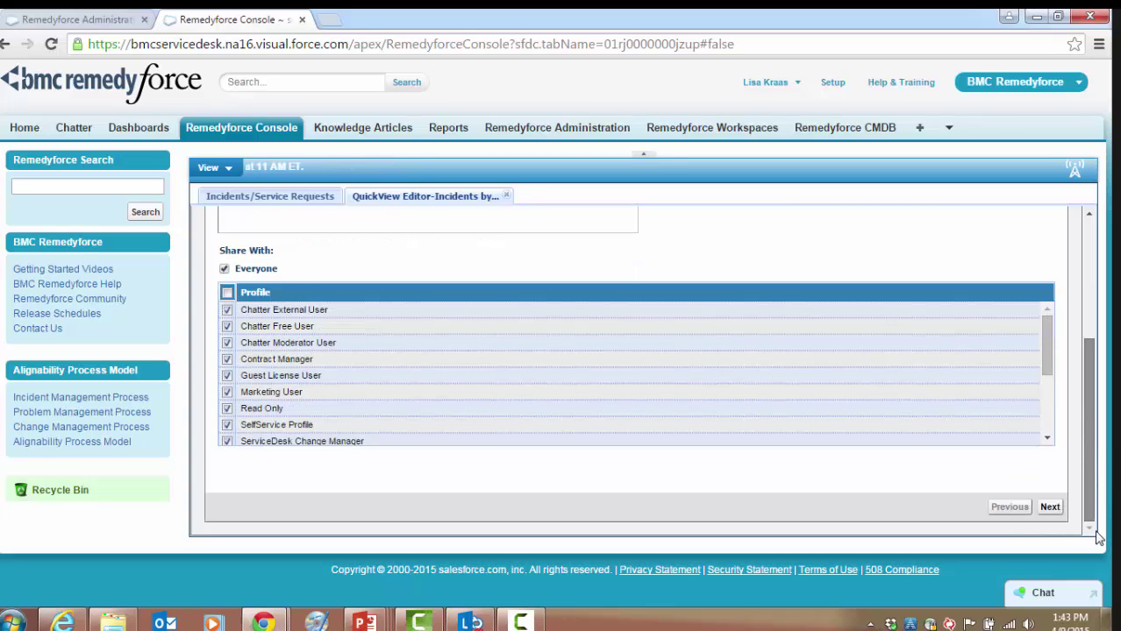
{"action": "left_click", "coordinate": [1050, 508]}
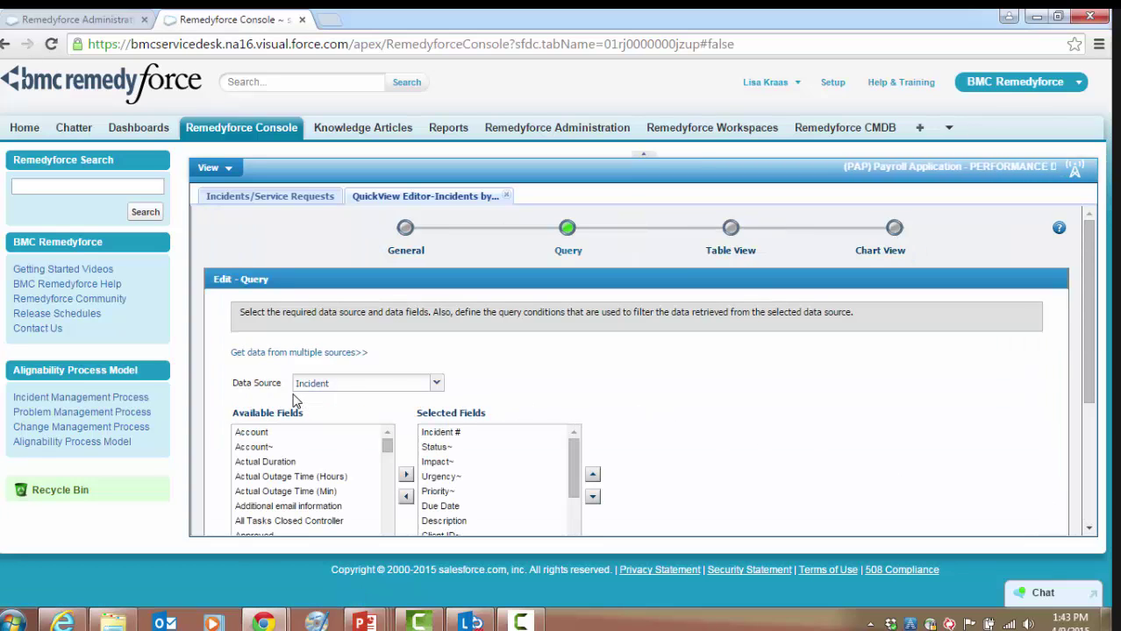
- Keep Incident as the data source and replace Category~ with Configuration Item in the QuickView's selected fields
{"action": "left_click", "coordinate": [436, 384]}
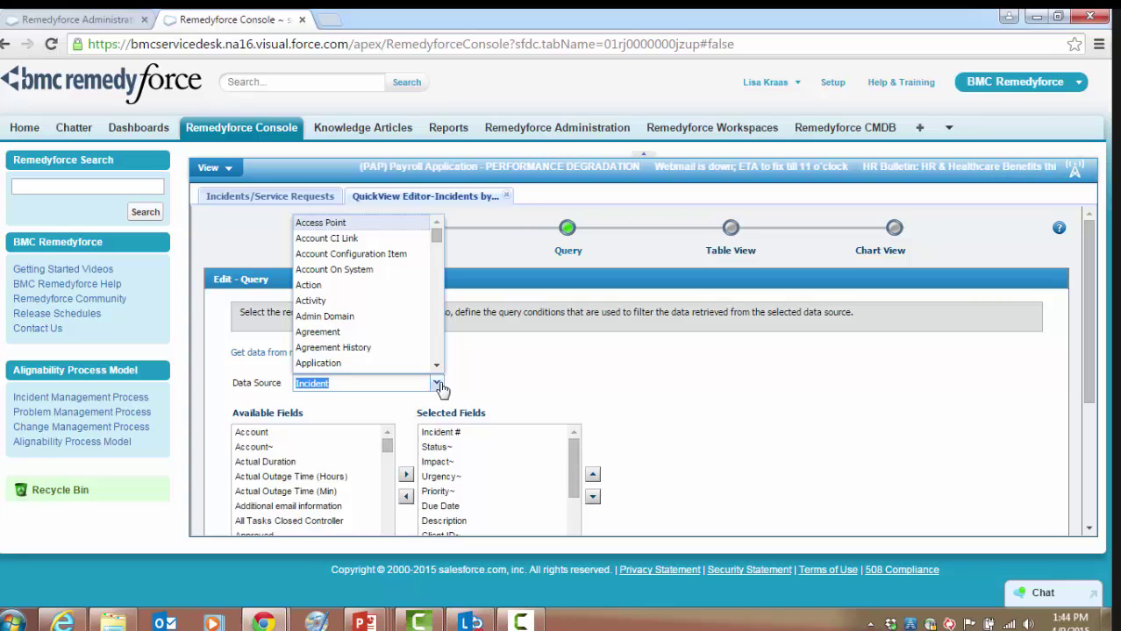
{"action": "left_click", "coordinate": [245, 363]}
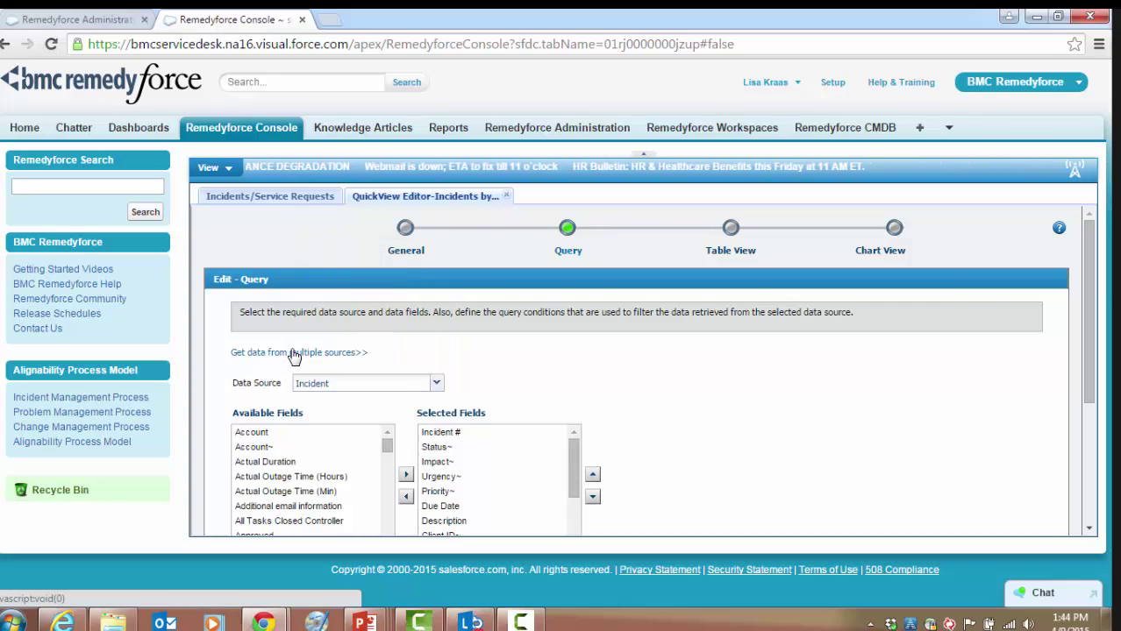
{"action": "left_click_drag", "start_coordinate": [1091, 353], "coordinate": [1091, 440]}
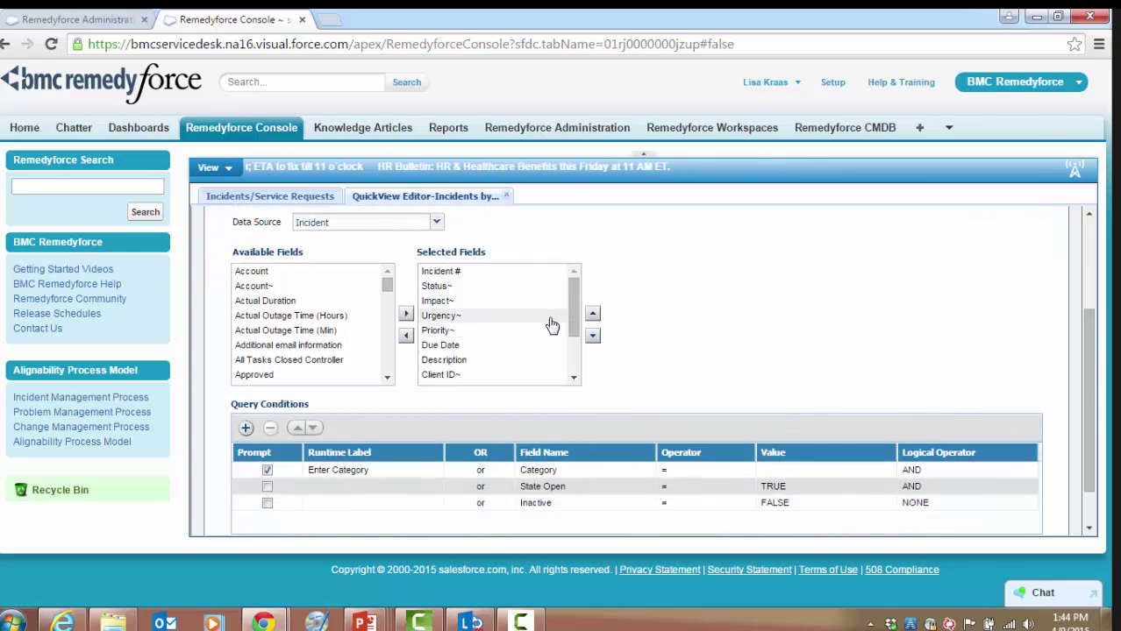
{"action": "scroll", "coordinate": [535, 339], "scroll_direction": "down", "scroll_amount": 1}
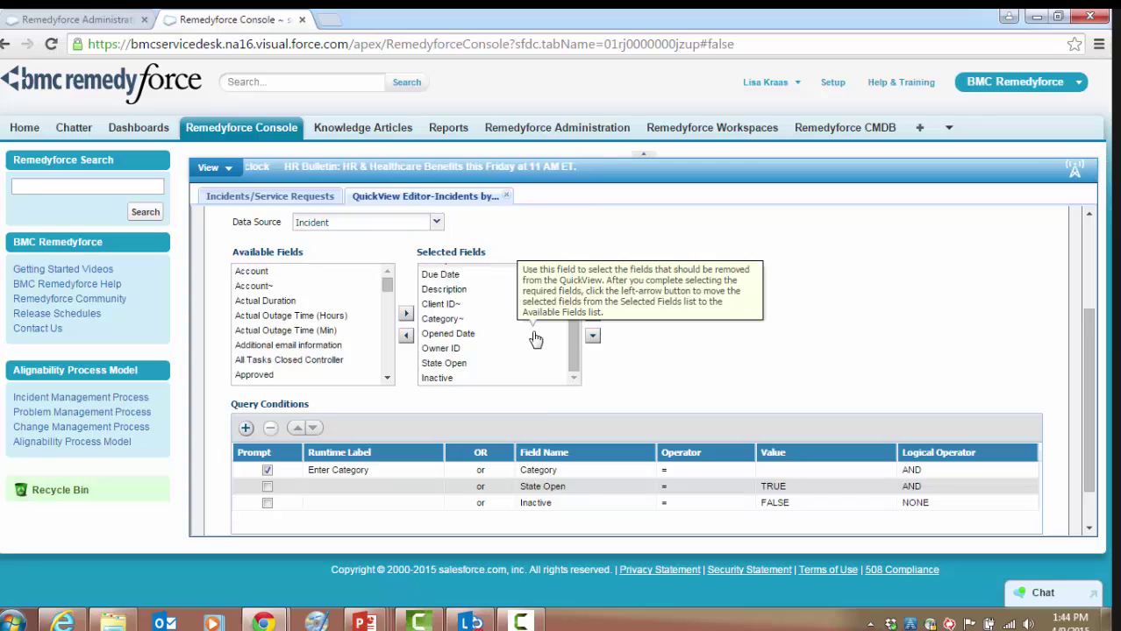
{"action": "scroll", "coordinate": [535, 338], "scroll_direction": "down", "scroll_amount": 1}
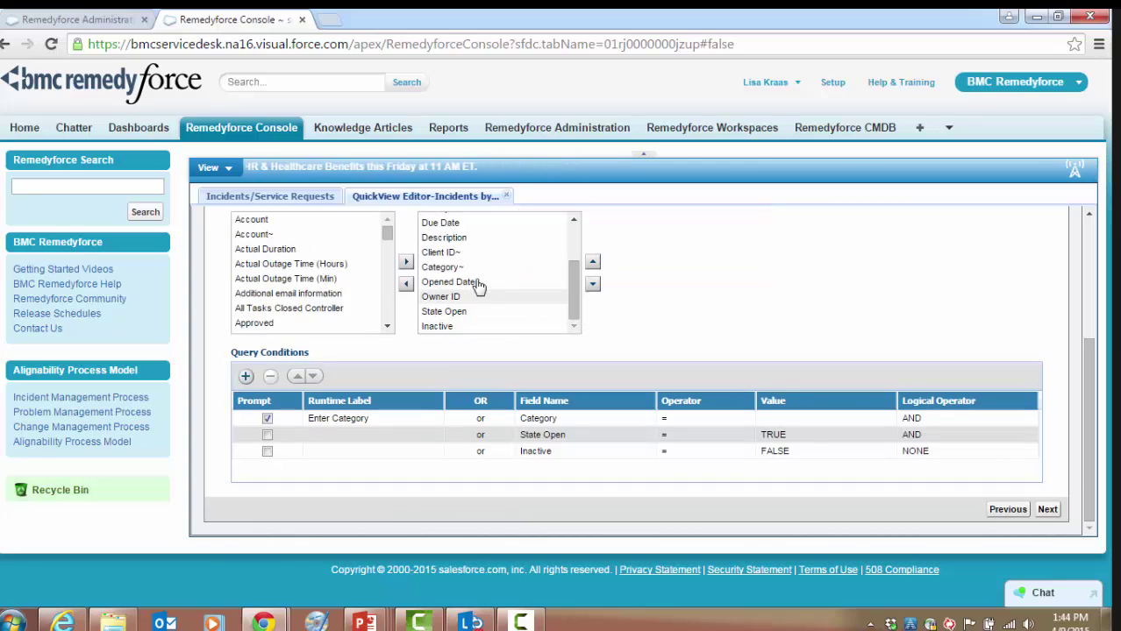
{"action": "left_click", "coordinate": [444, 266]}
{"action": "left_click", "coordinate": [405, 283]}
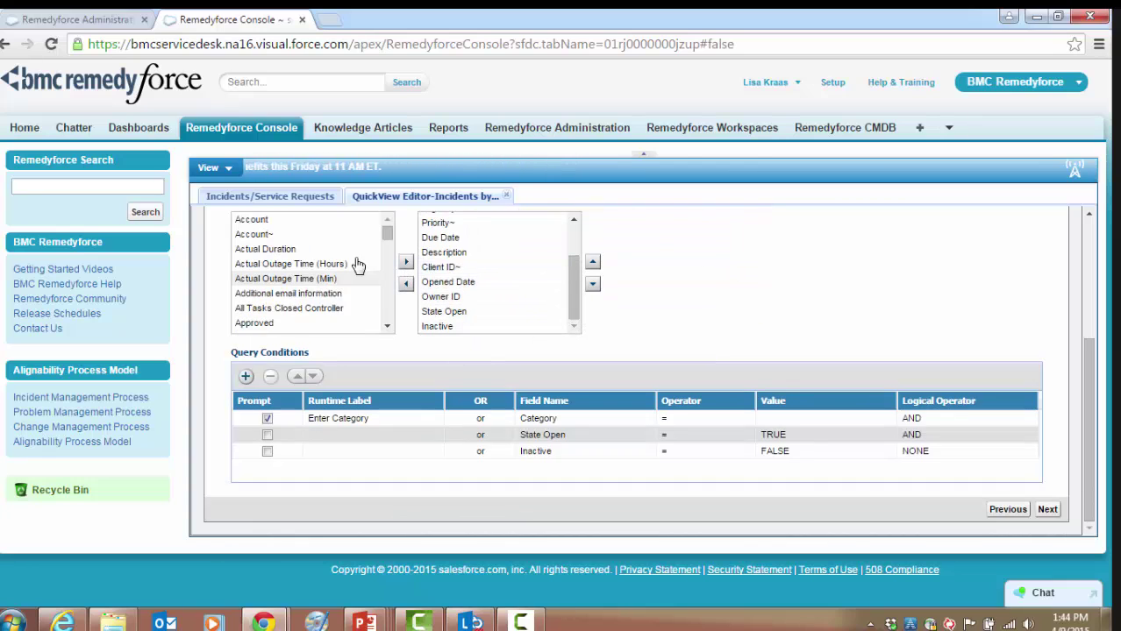
{"action": "left_click_drag", "start_coordinate": [386, 234], "coordinate": [389, 261]}
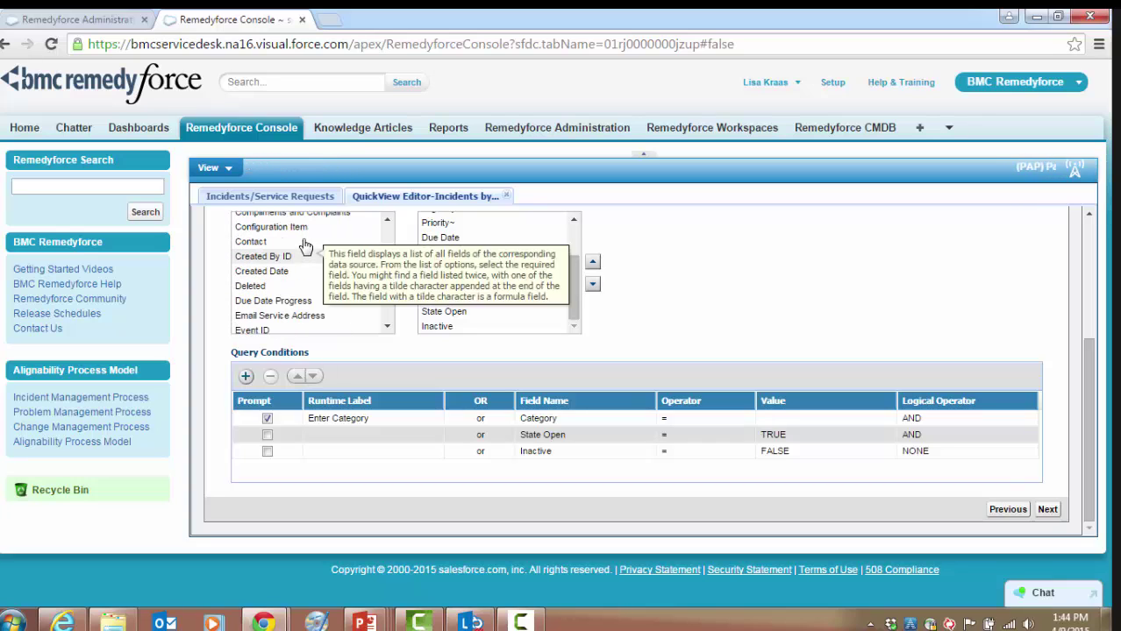
{"action": "left_click", "coordinate": [302, 228]}
{"action": "left_click", "coordinate": [405, 261]}
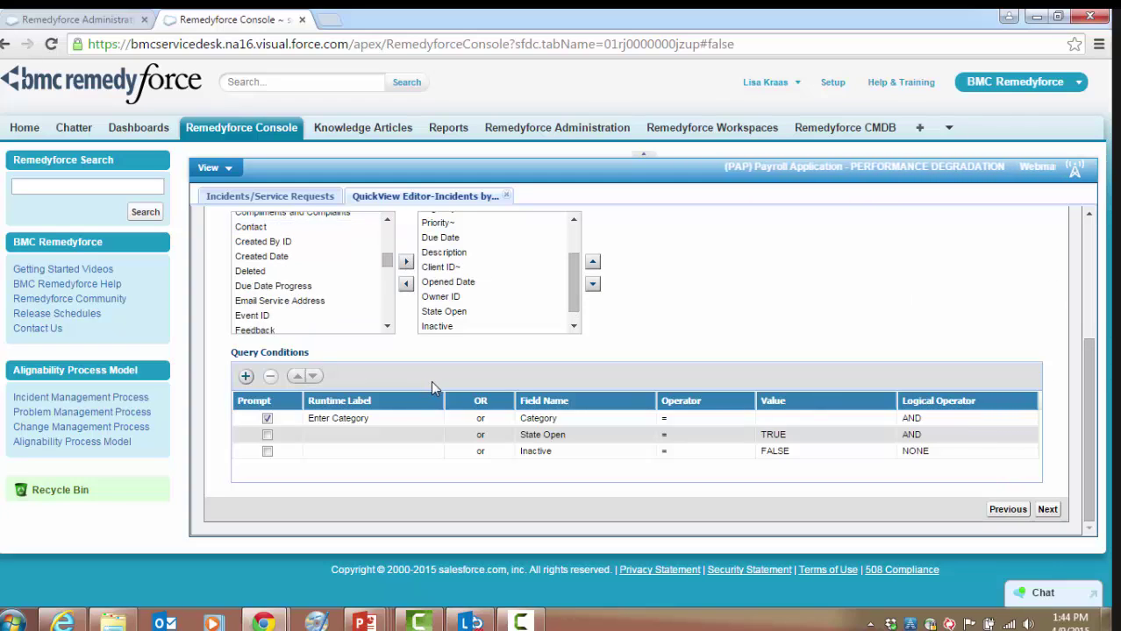
- In the first query condition, set the runtime label to "Enter CI", replace the Category field with Configuration Item, and accept the field change
{"action": "left_click", "coordinate": [378, 418]}
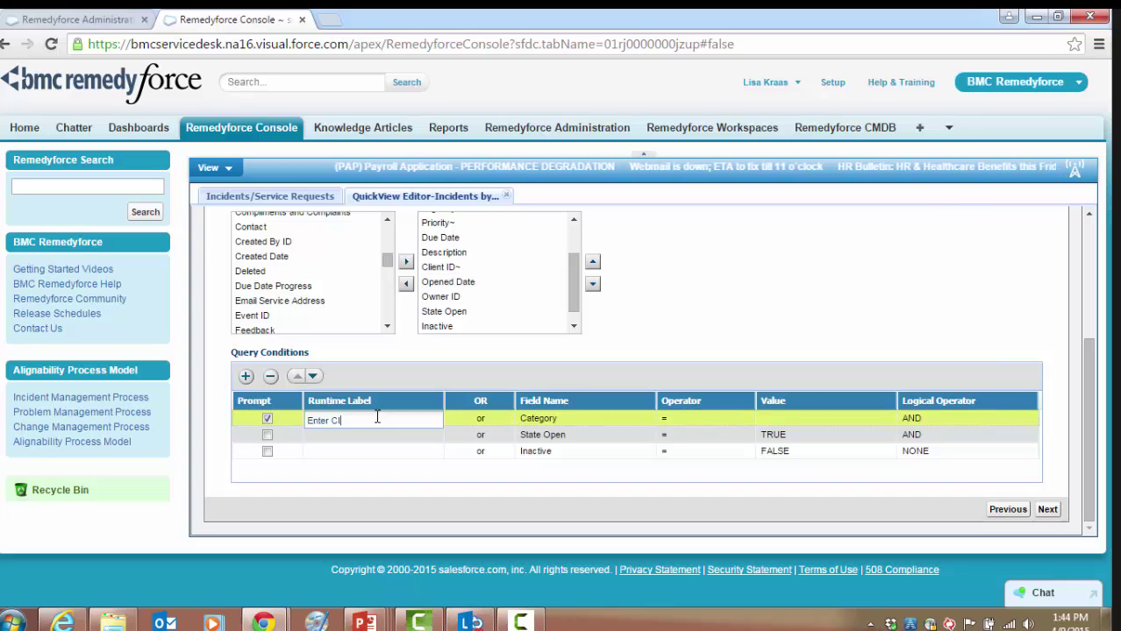
{"action": "left_click", "coordinate": [649, 423]}
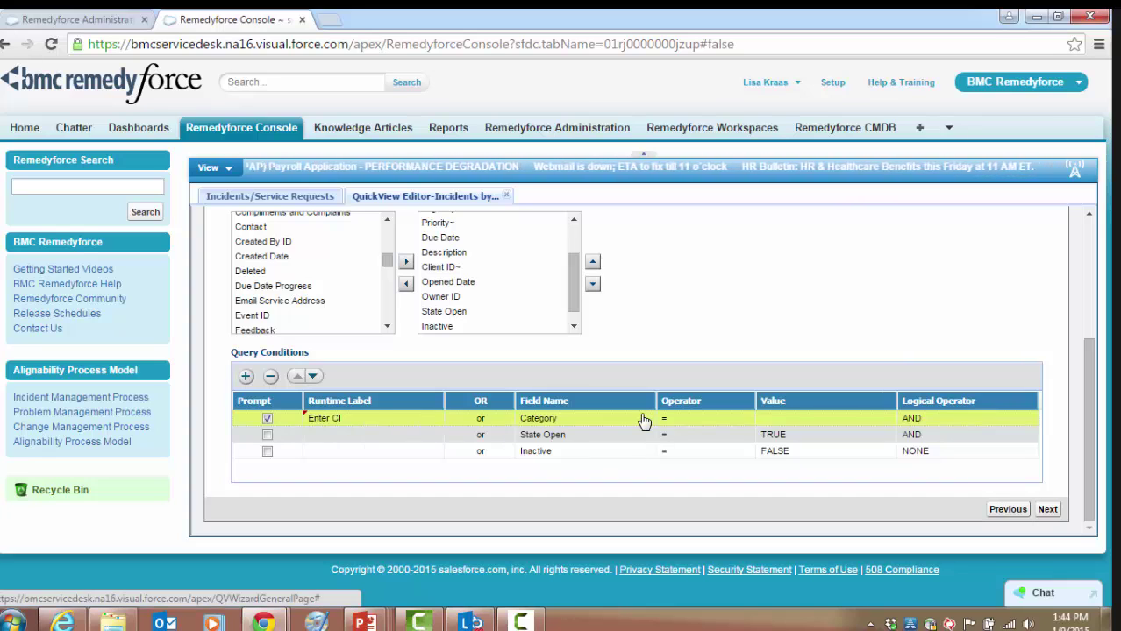
{"action": "left_click", "coordinate": [649, 421]}
{"action": "left_click", "coordinate": [649, 421]}
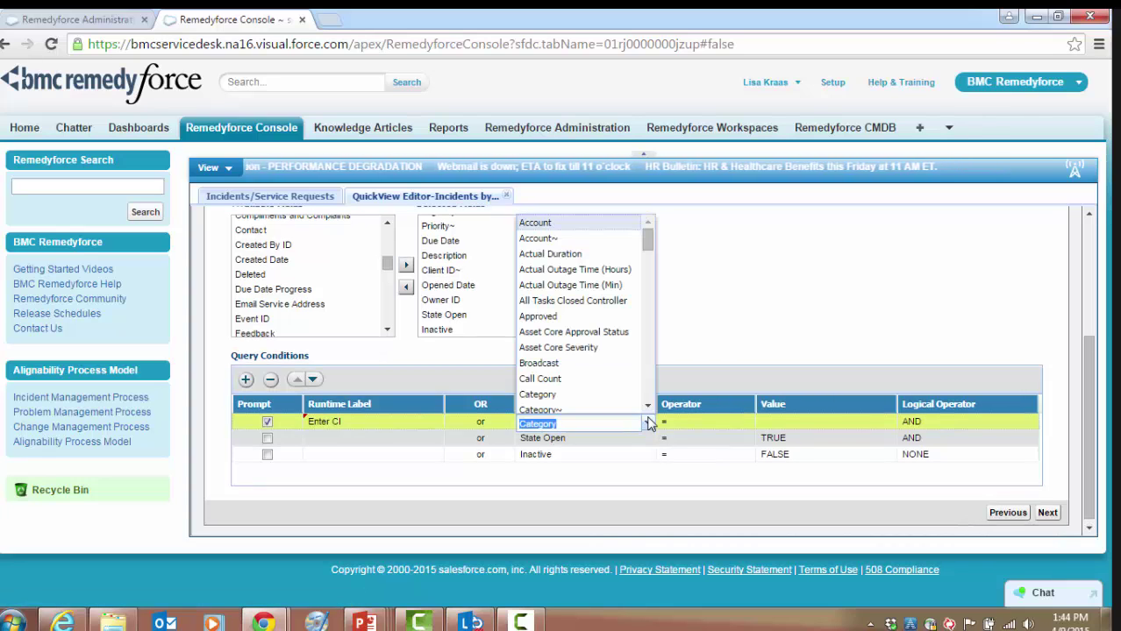
{"action": "scroll", "coordinate": [647, 317], "scroll_direction": "down", "scroll_amount": 6}
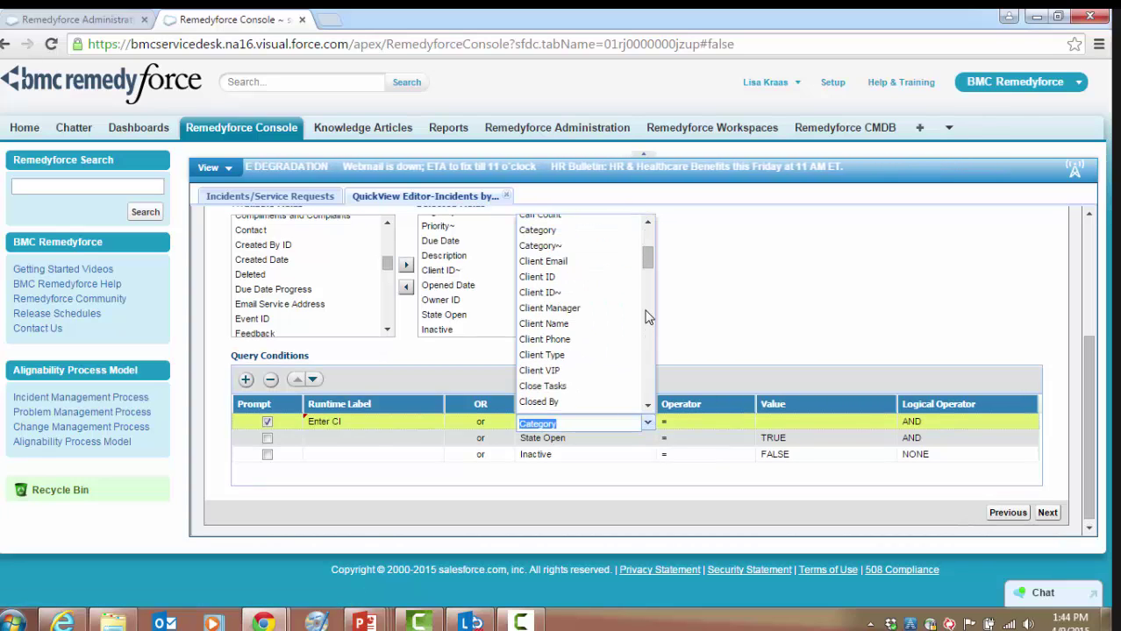
{"action": "scroll", "coordinate": [647, 317], "scroll_direction": "down", "scroll_amount": 9}
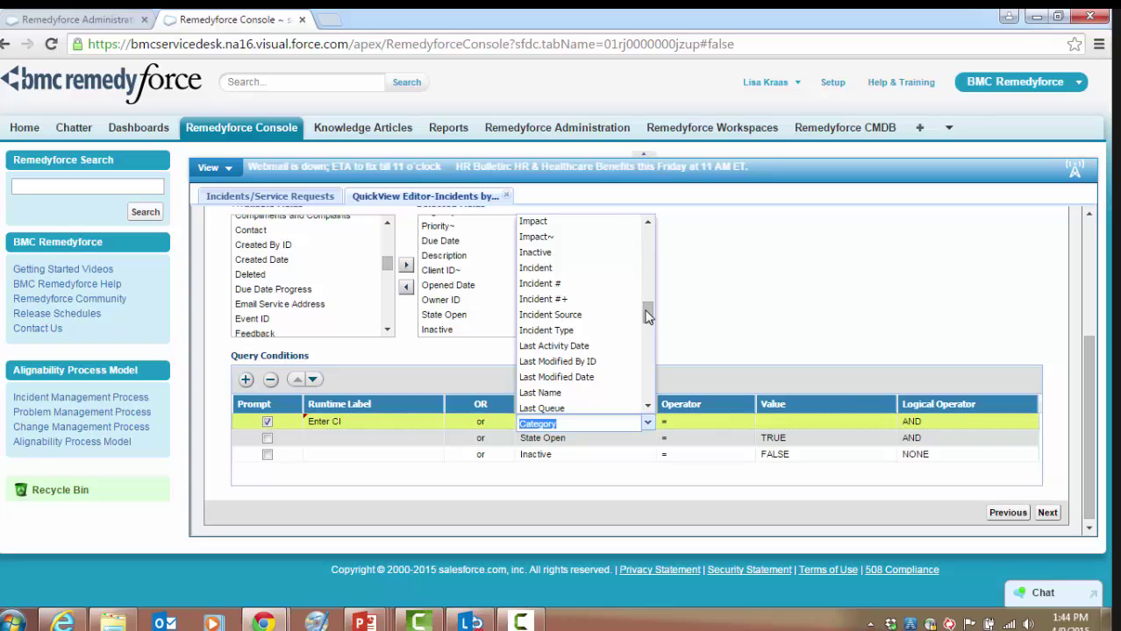
{"action": "scroll", "coordinate": [647, 317], "scroll_direction": "down", "scroll_amount": 4}
{"action": "scroll", "coordinate": [647, 318], "scroll_direction": "down", "scroll_amount": 2}
{"action": "scroll", "coordinate": [647, 317], "scroll_direction": "up", "scroll_amount": 13}
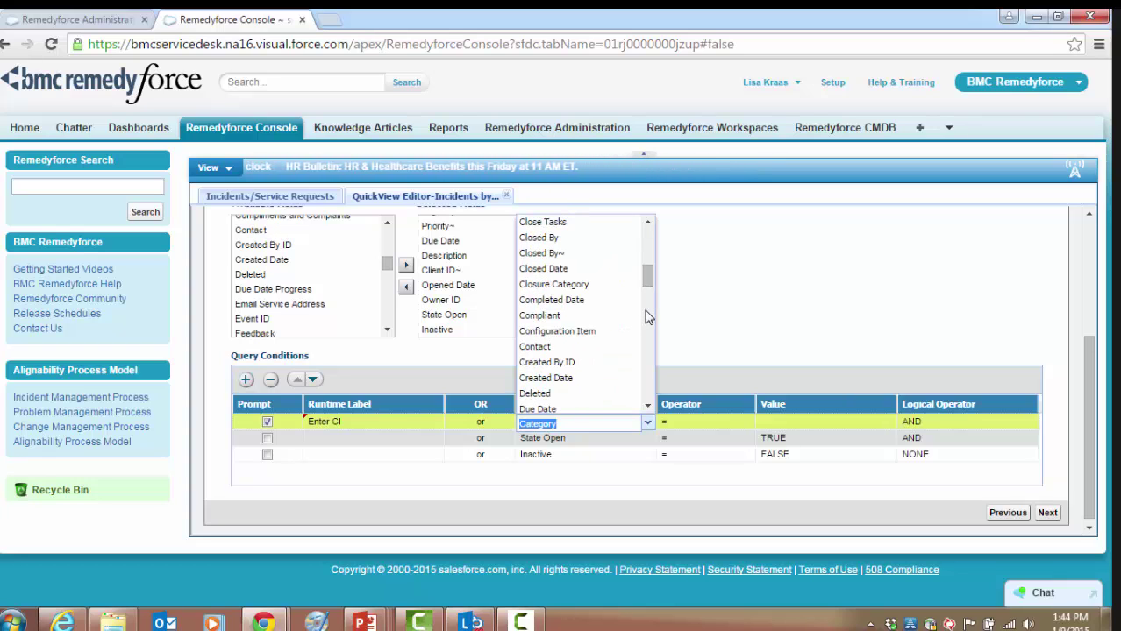
{"action": "left_click", "coordinate": [577, 331]}
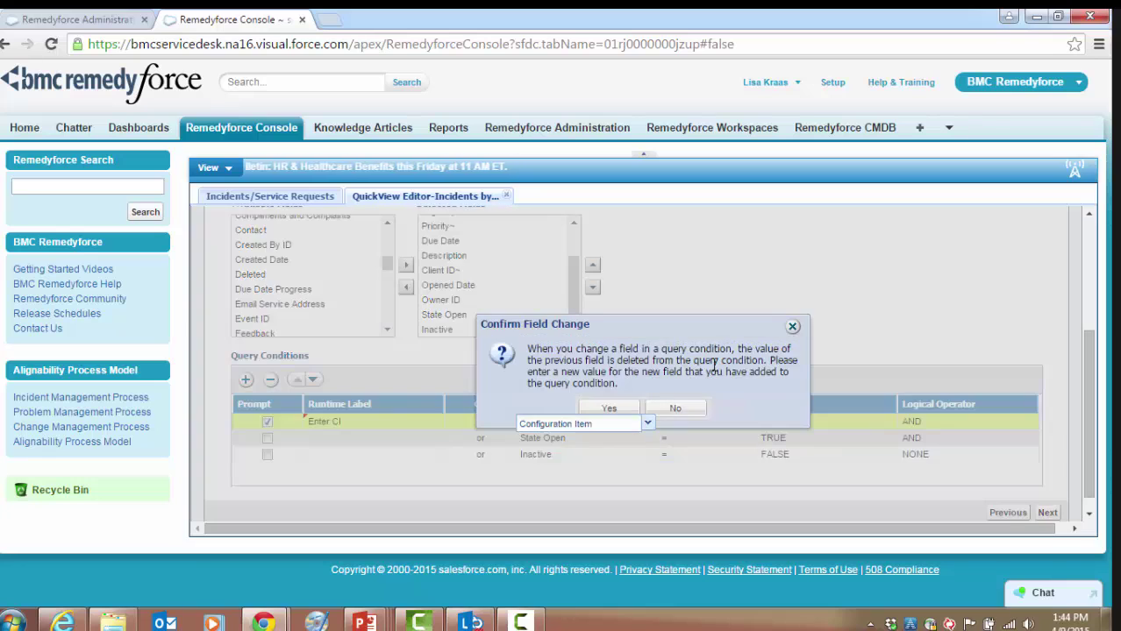
{"action": "left_click", "coordinate": [617, 411]}
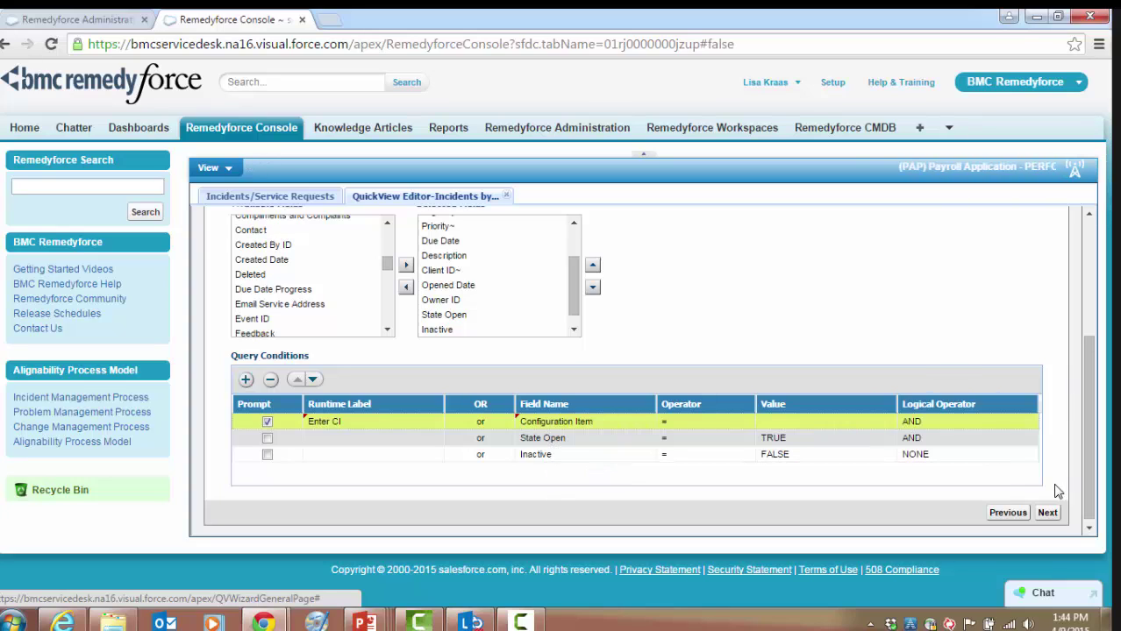
- Review the Table View and Chart View stages without changes, save the QuickView, and dismiss the confirmation
{"action": "left_click", "coordinate": [1048, 513]}
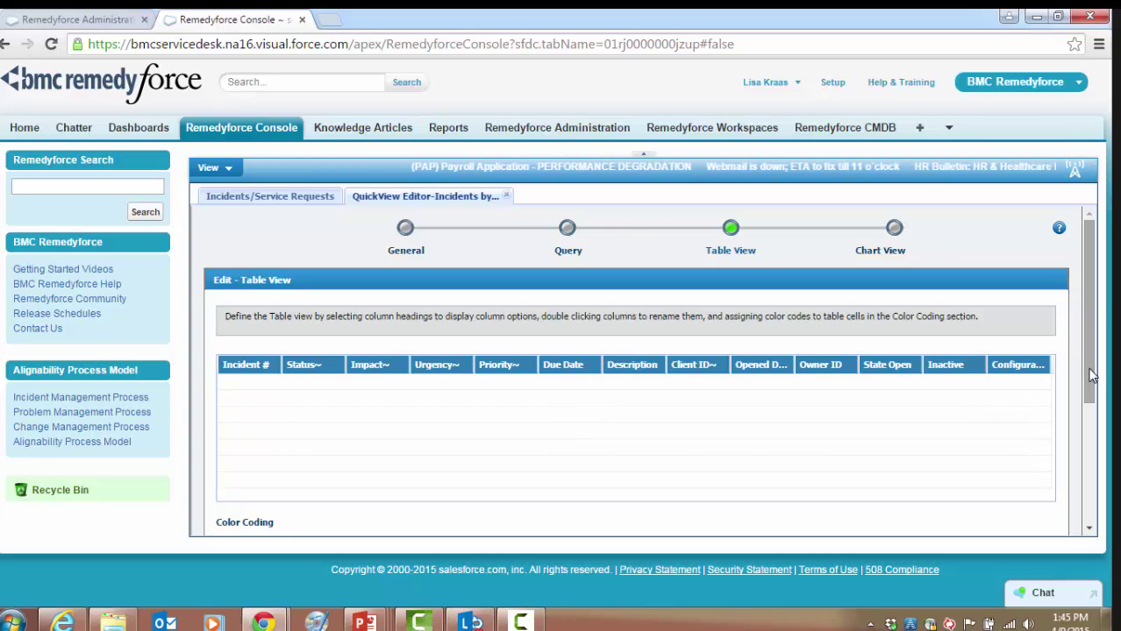
{"action": "left_click_drag", "start_coordinate": [1089, 384], "coordinate": [1107, 456]}
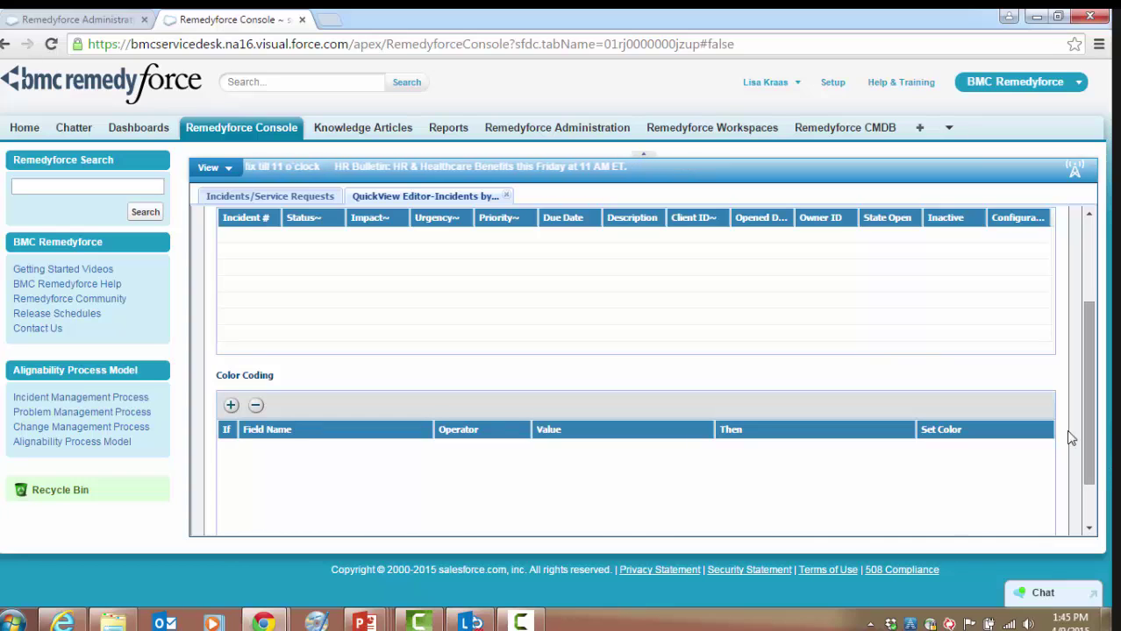
{"action": "scroll", "coordinate": [1071, 434], "scroll_direction": "down", "scroll_amount": 3}
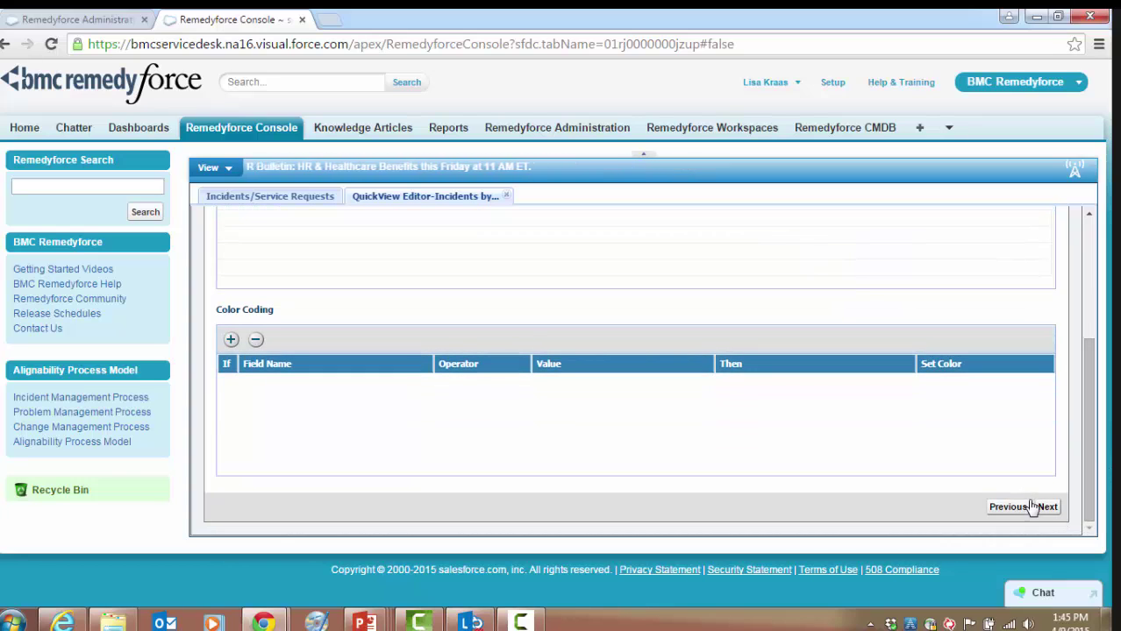
{"action": "left_click", "coordinate": [1048, 508]}
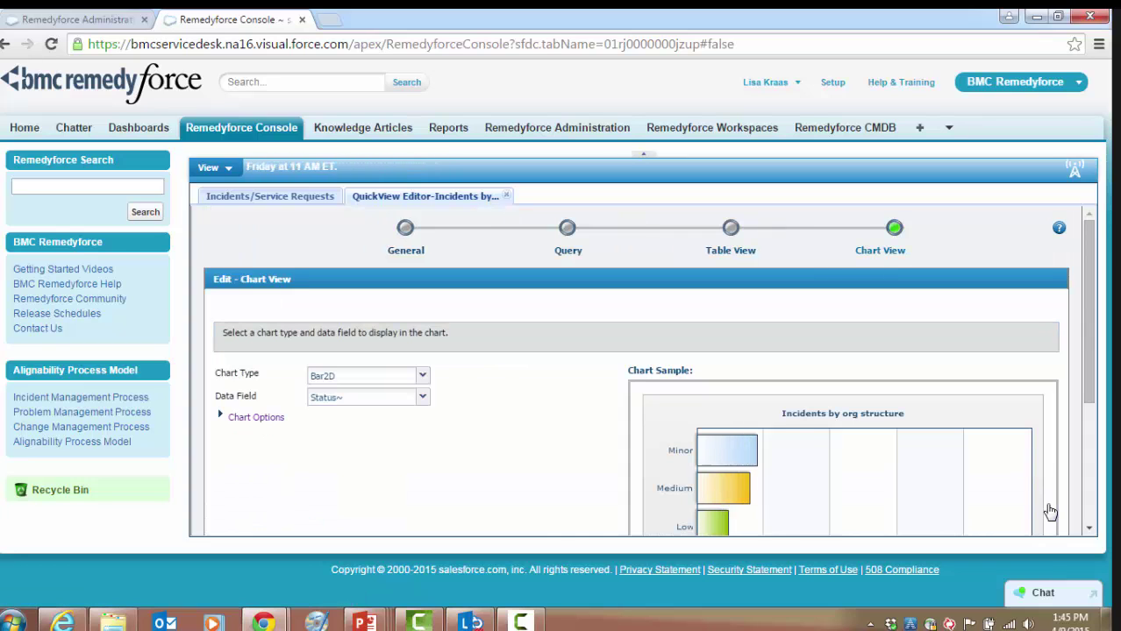
{"action": "scroll", "coordinate": [1050, 512], "scroll_direction": "down", "scroll_amount": 2}
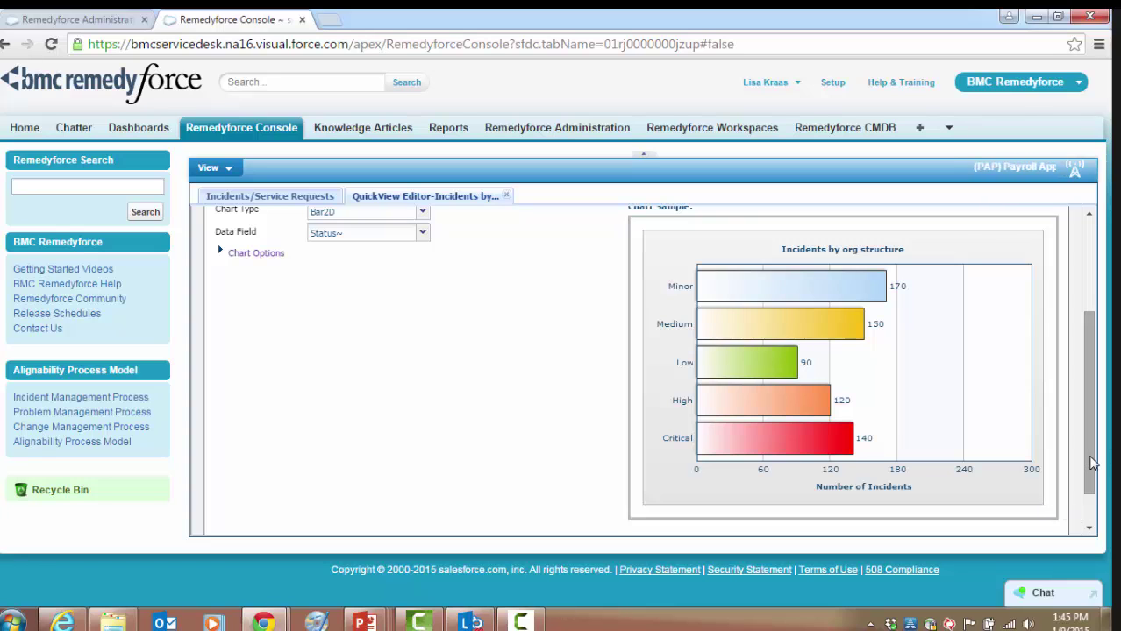
{"action": "scroll", "coordinate": [1091, 465], "scroll_direction": "down", "scroll_amount": 2}
{"action": "left_click", "coordinate": [1048, 507]}
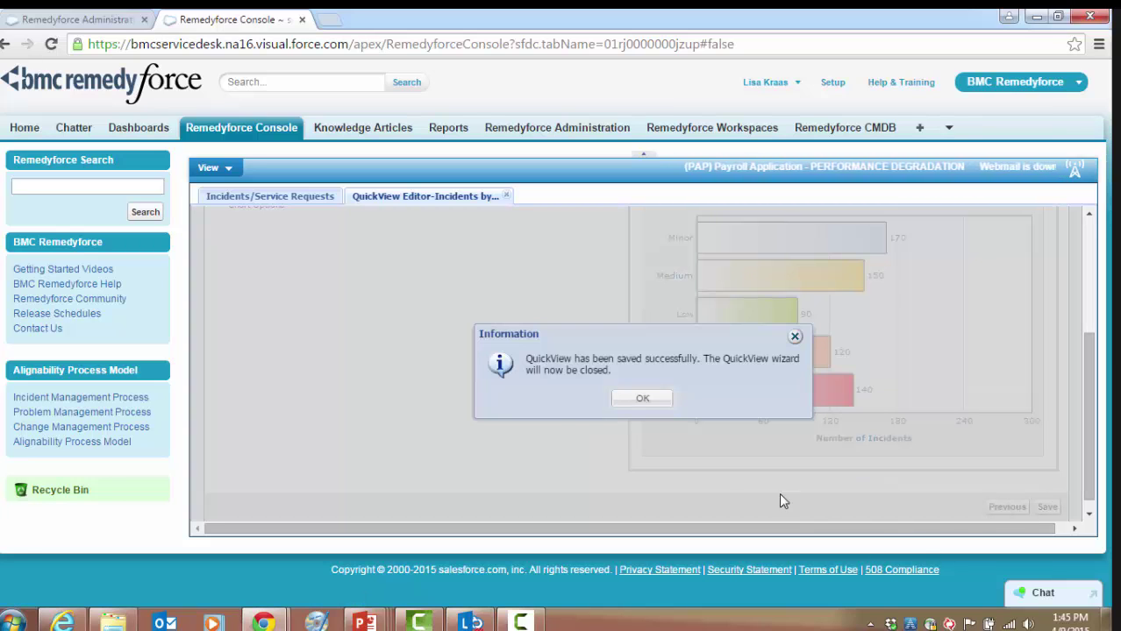
{"action": "left_click", "coordinate": [646, 401]}
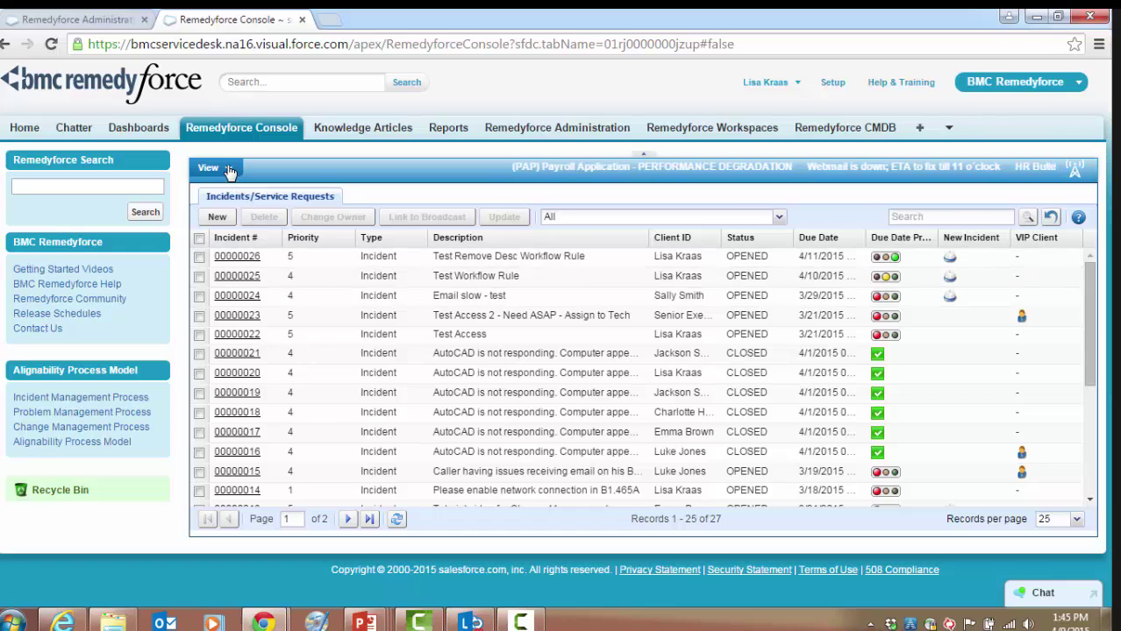
- Open the personal QuickView "Incidents by Specified CI" and search it for incidents with the CI "Email"
{"action": "left_click", "coordinate": [229, 168]}
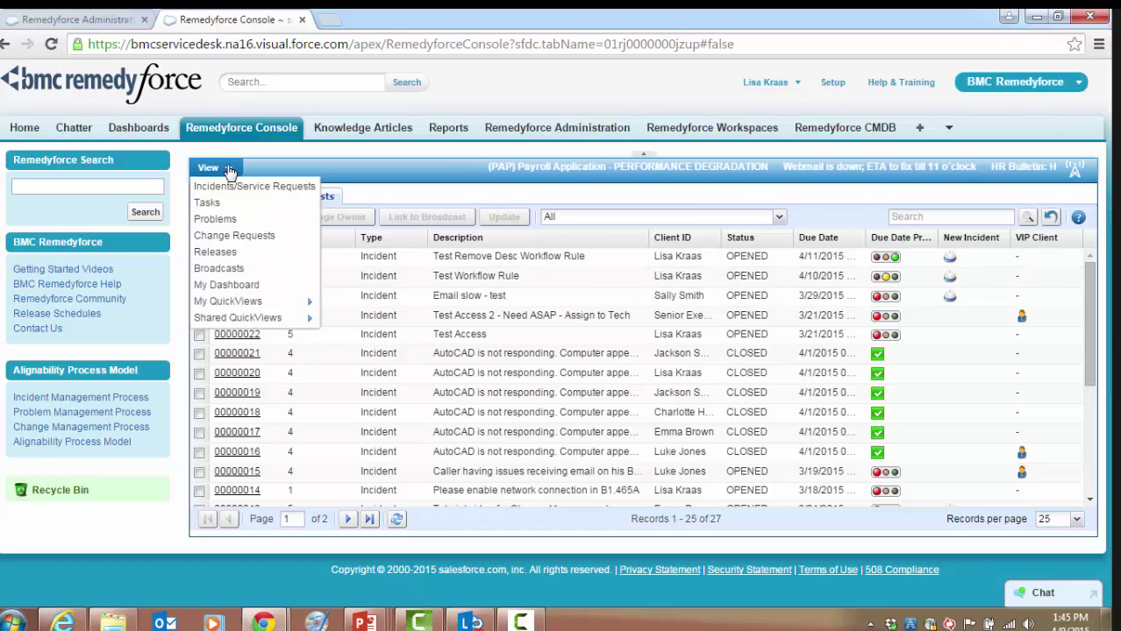
{"action": "mouse_move", "coordinate": [267, 313]}
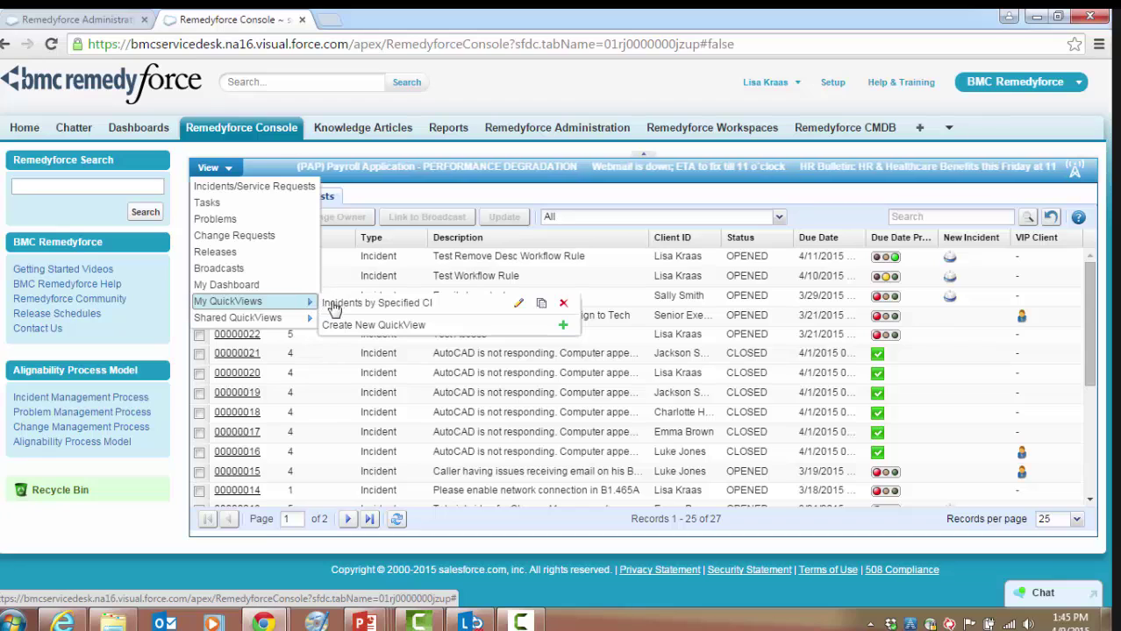
{"action": "left_click", "coordinate": [383, 307]}
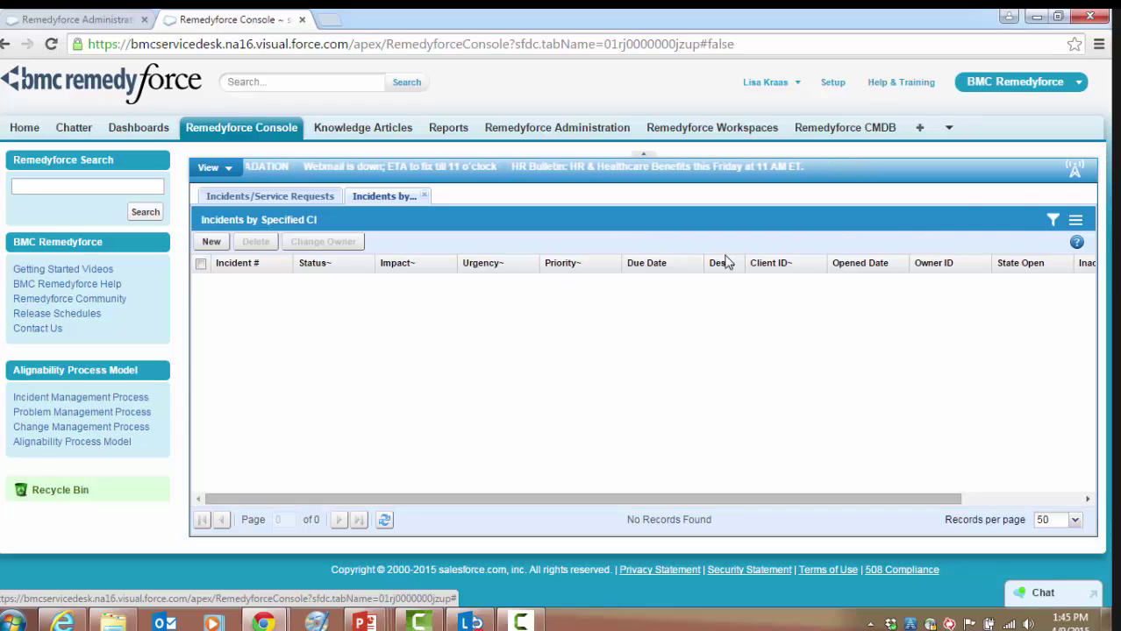
{"action": "left_click", "coordinate": [1054, 221]}
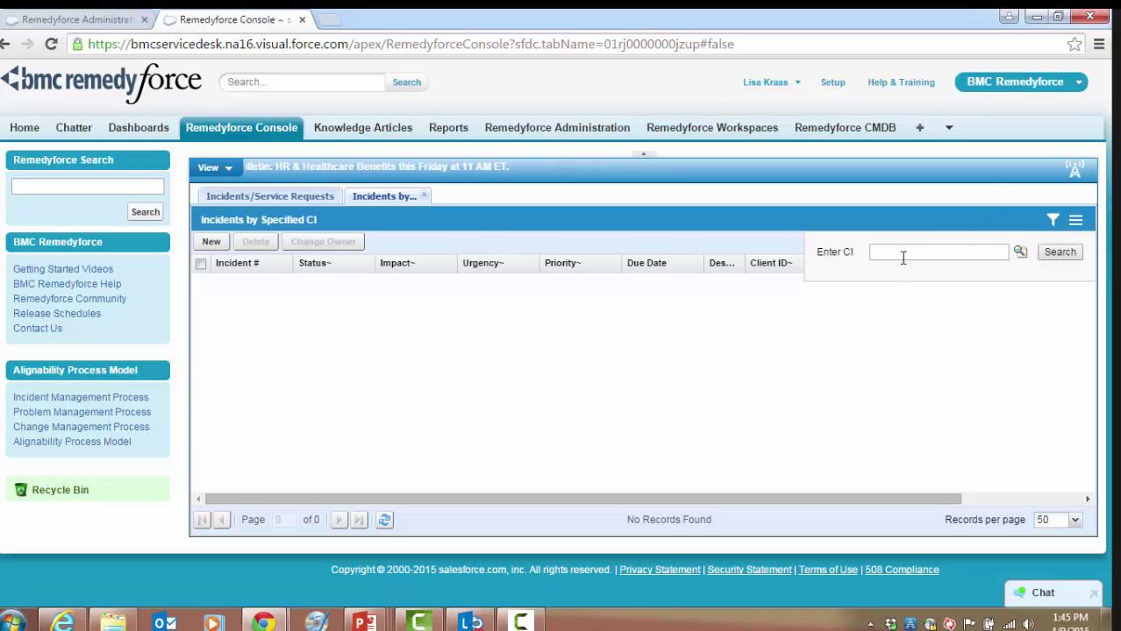
{"action": "type", "text": "email"}
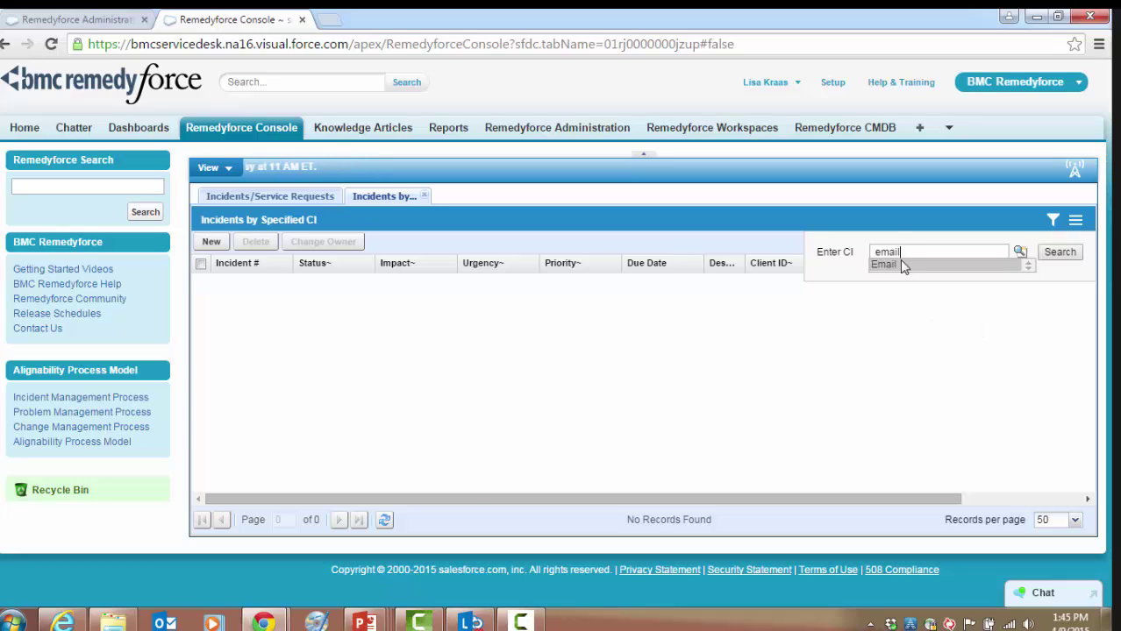
{"action": "left_click", "coordinate": [900, 264]}
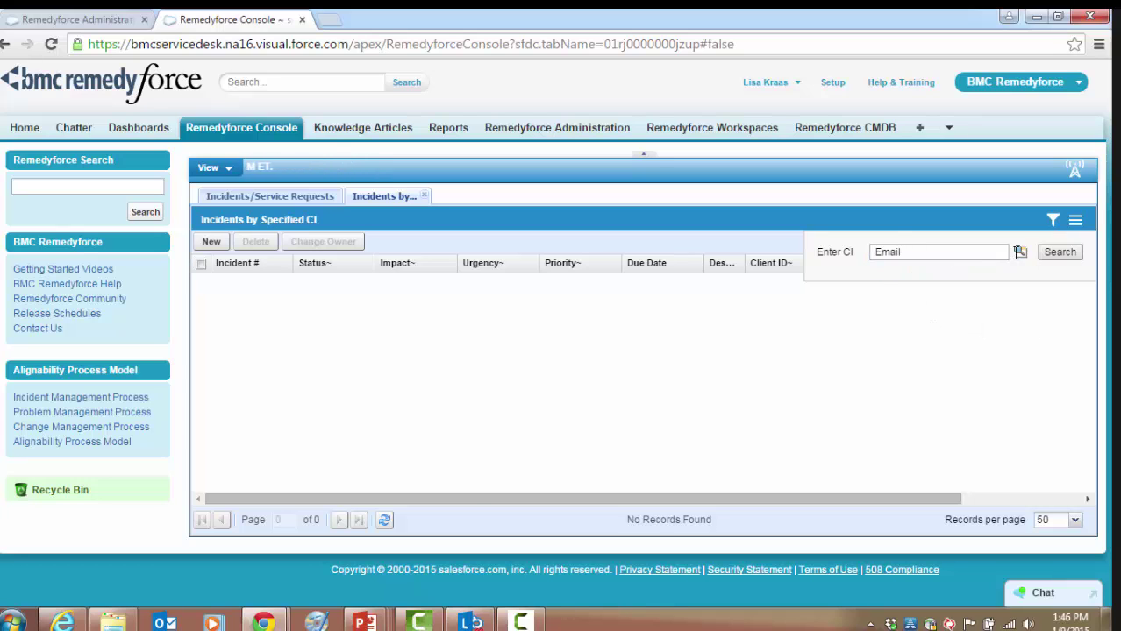
{"action": "left_click", "coordinate": [1066, 256]}
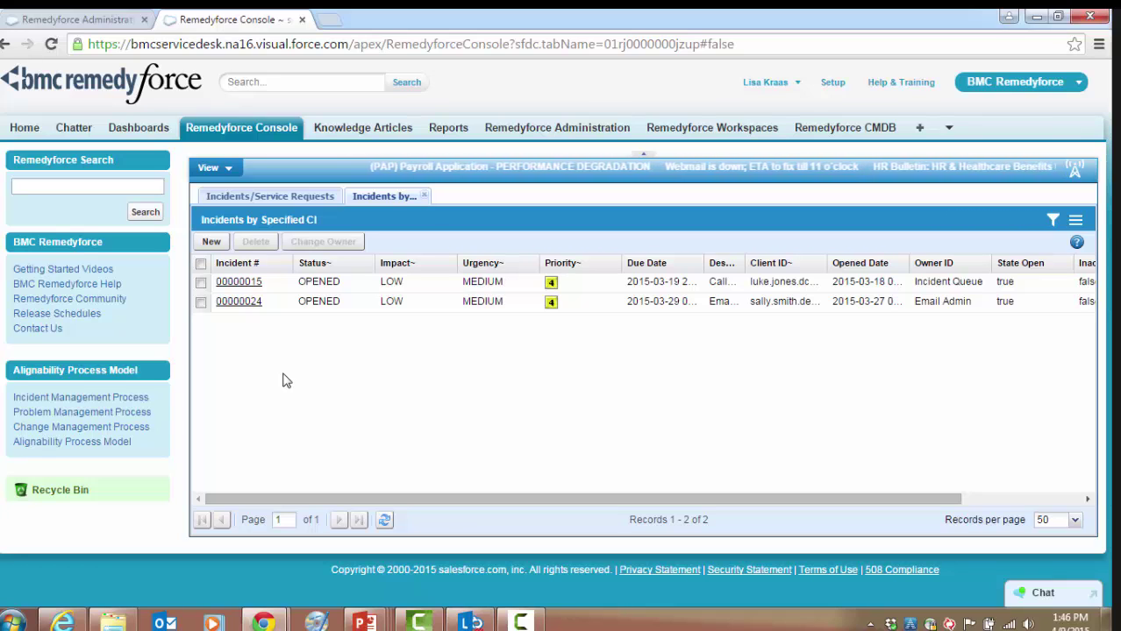
- Start a new personal QuickView and enter "Emergency Changes" as both its name and description
{"action": "left_click", "coordinate": [230, 171]}
{"action": "mouse_move", "coordinate": [254, 301]}
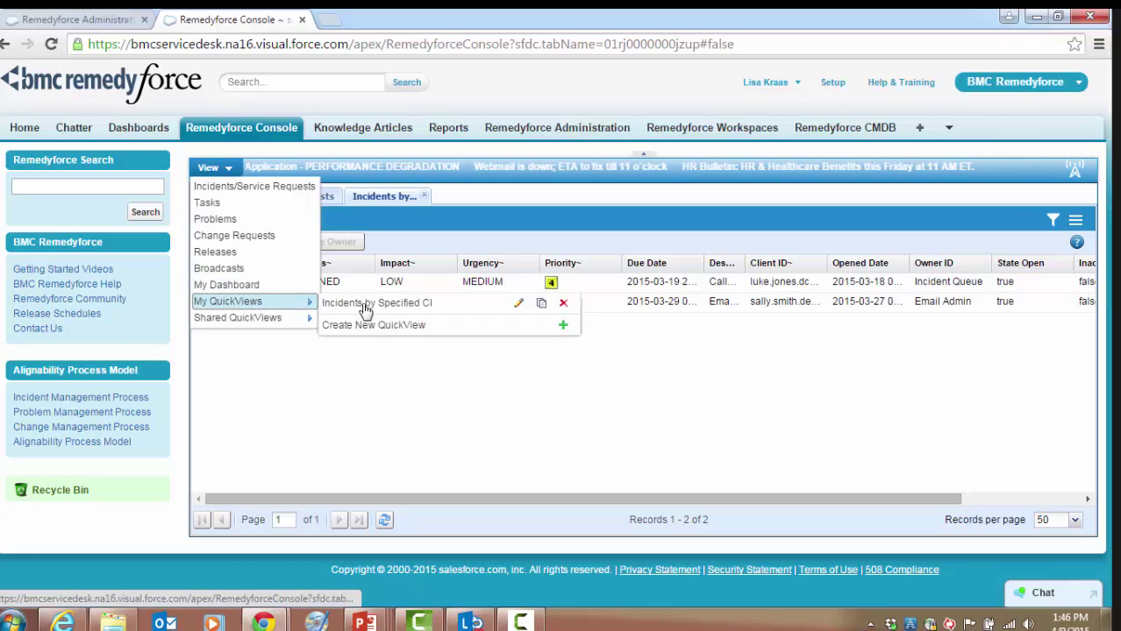
{"action": "left_click", "coordinate": [377, 327]}
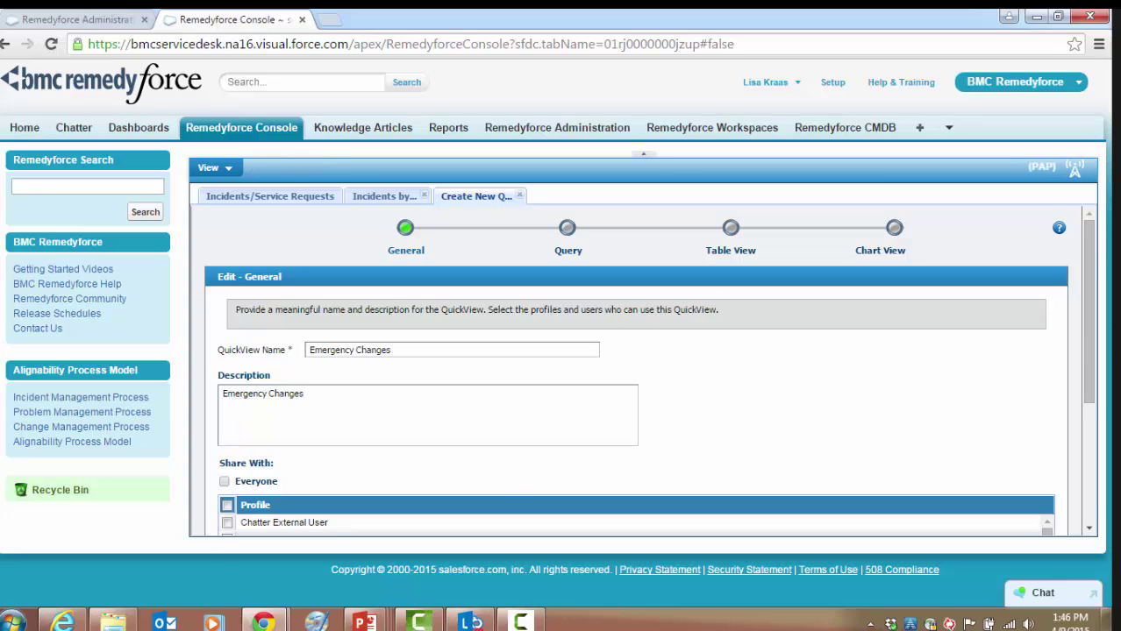
- Share the "Emergency Changes" QuickView with everyone and continue to the Query stage
{"action": "left_click_drag", "start_coordinate": [1088, 307], "coordinate": [1087, 374]}
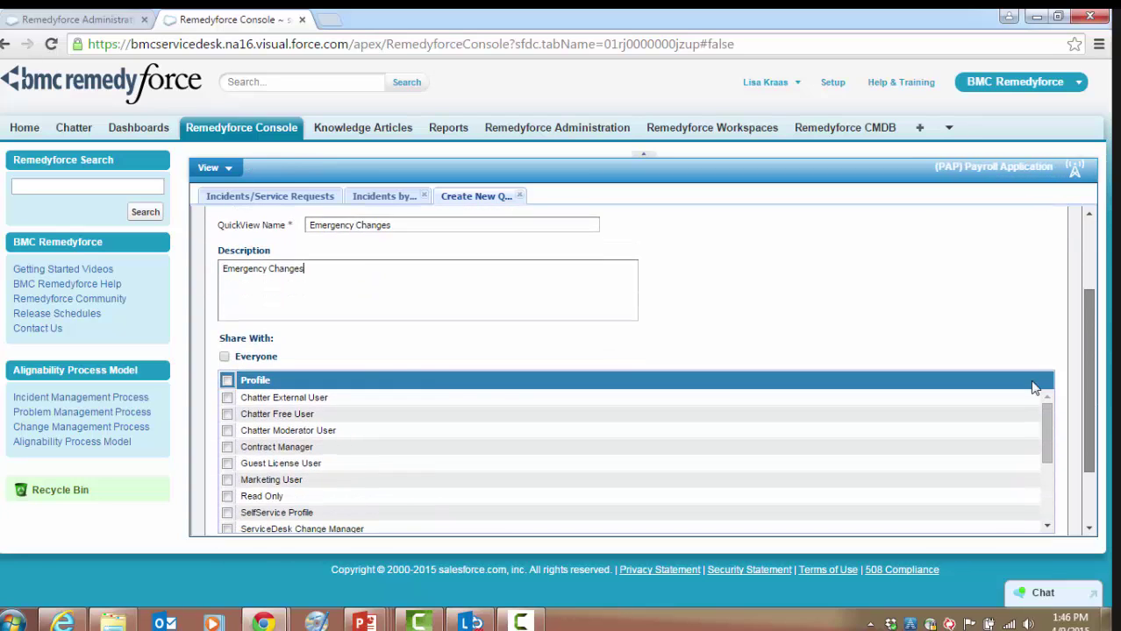
{"action": "left_click", "coordinate": [225, 357]}
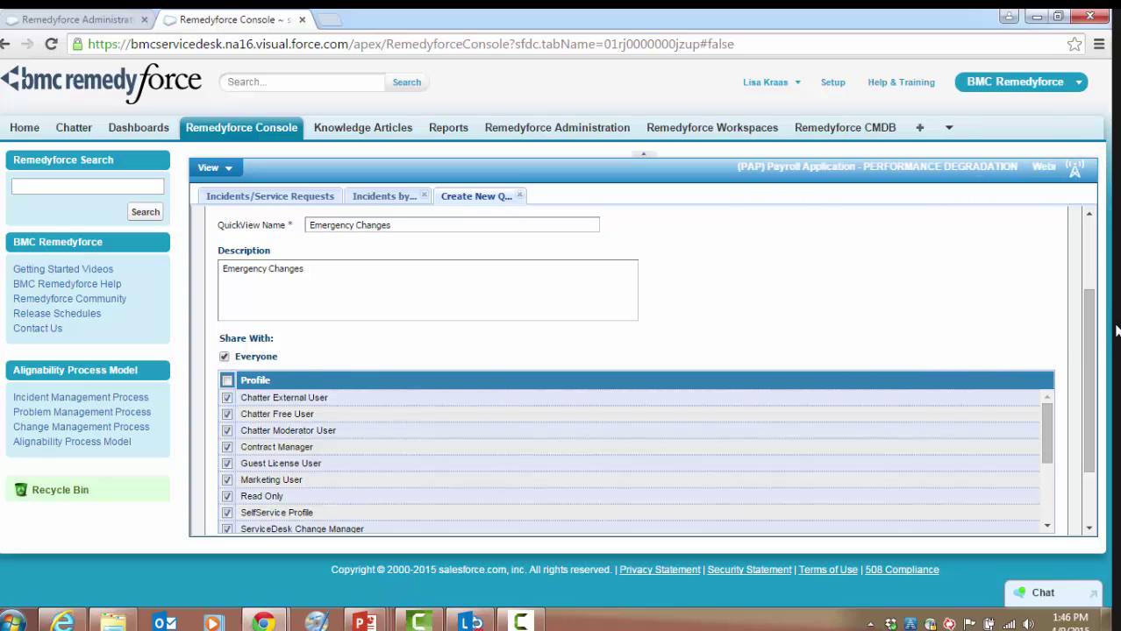
{"action": "left_click_drag", "start_coordinate": [1093, 342], "coordinate": [1091, 376]}
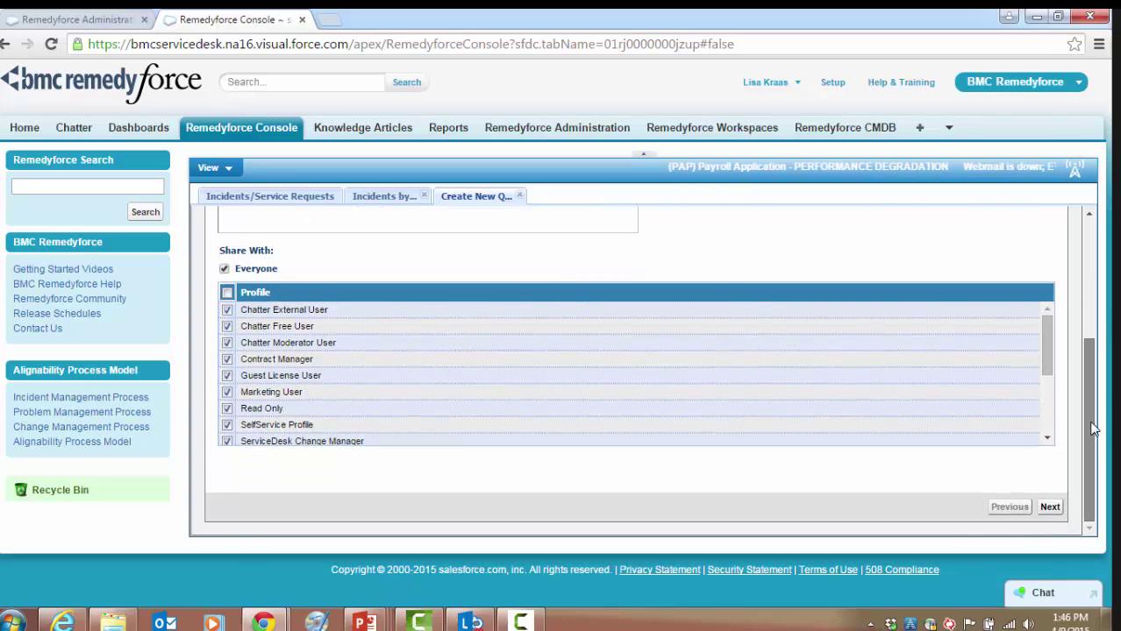
{"action": "left_click", "coordinate": [1050, 508]}
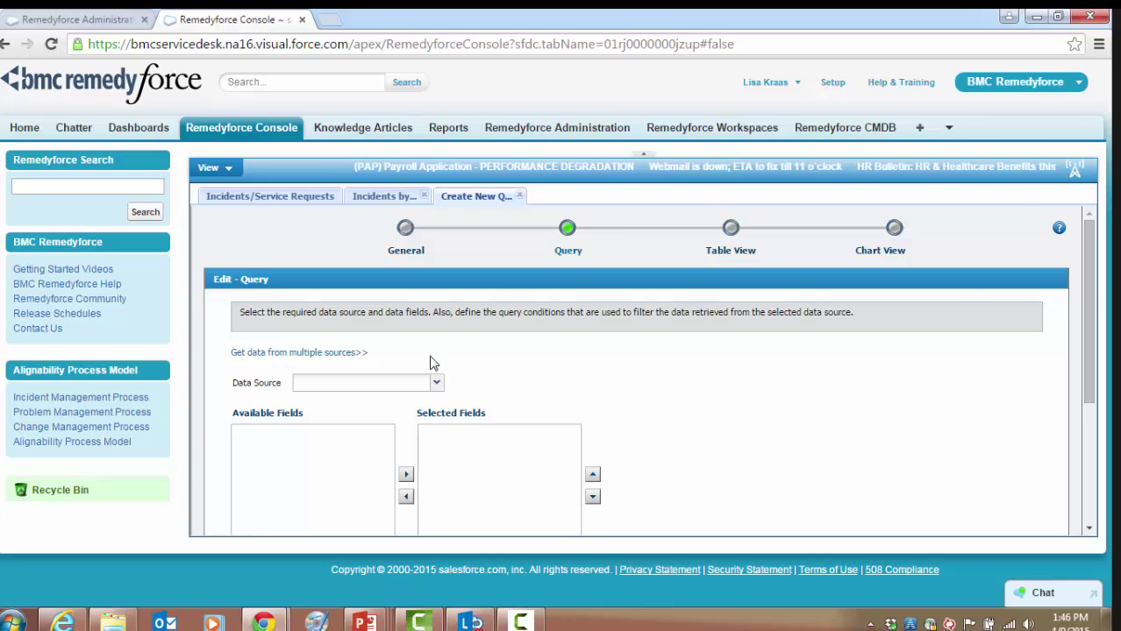
- Set the new QuickView's data source to Change Request
{"action": "left_click", "coordinate": [437, 384]}
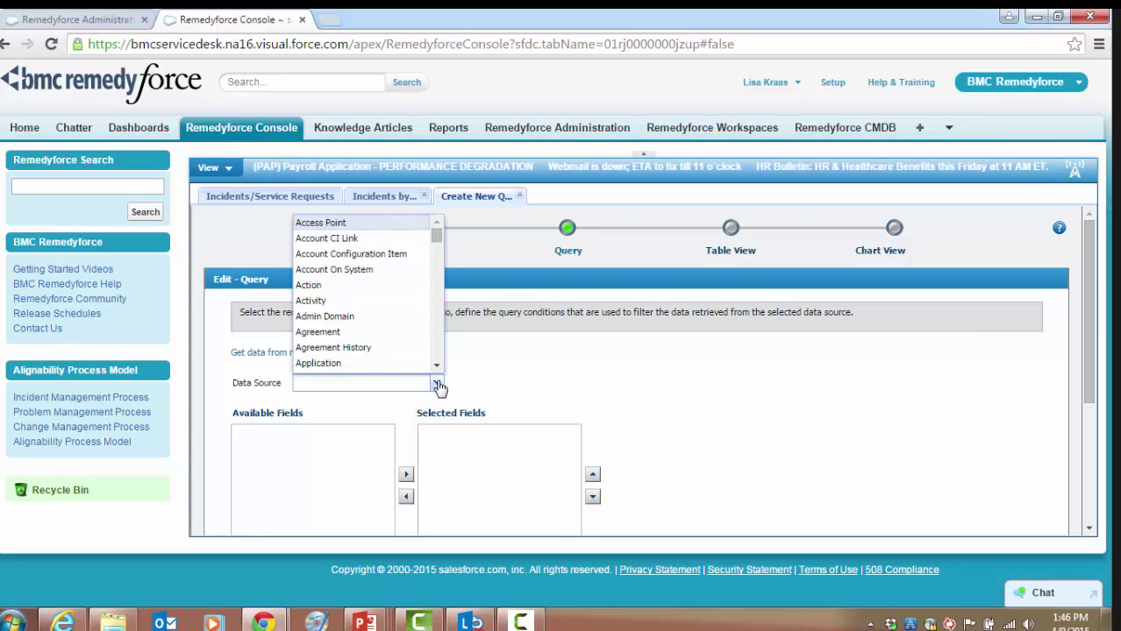
{"action": "scroll", "coordinate": [400, 353], "scroll_direction": "down", "scroll_amount": 5}
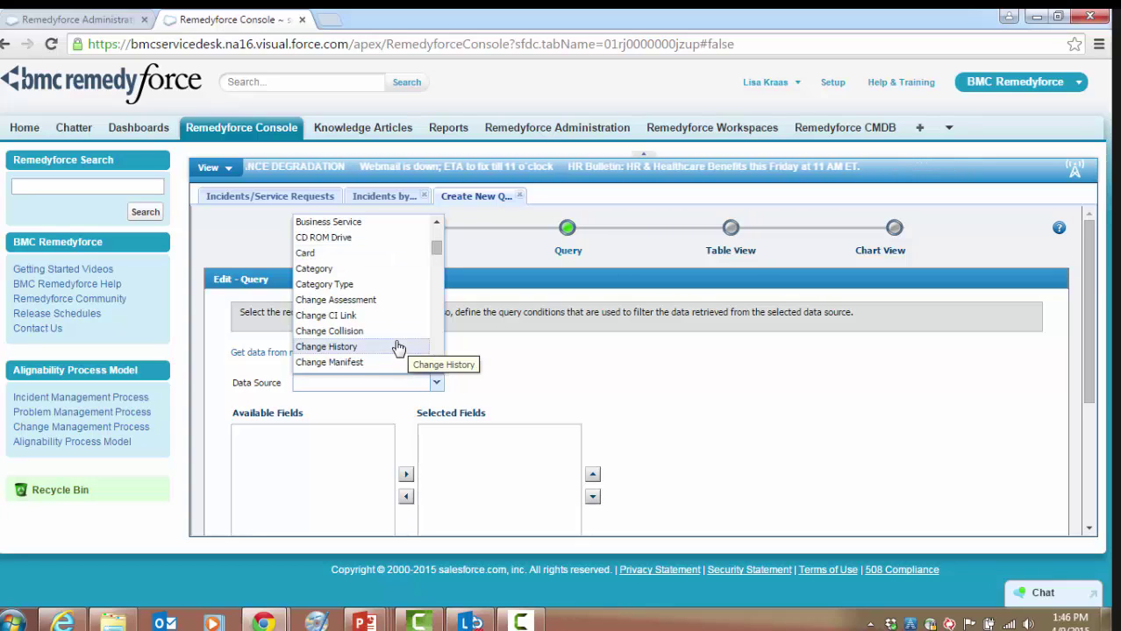
{"action": "scroll", "coordinate": [399, 349], "scroll_direction": "down", "scroll_amount": 2}
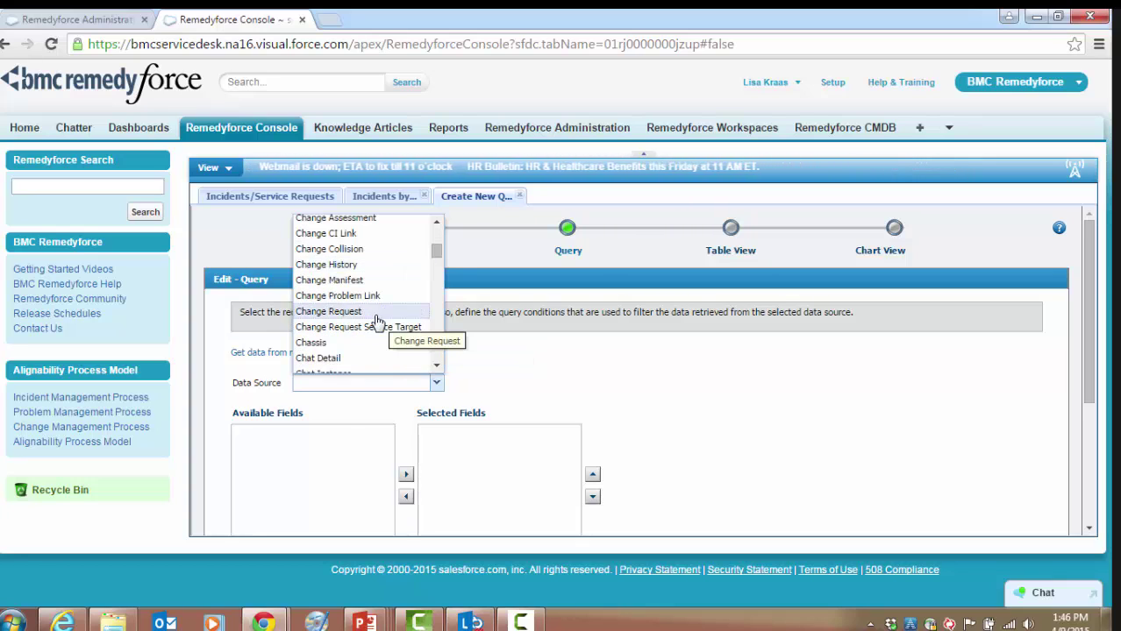
{"action": "left_click", "coordinate": [378, 313]}
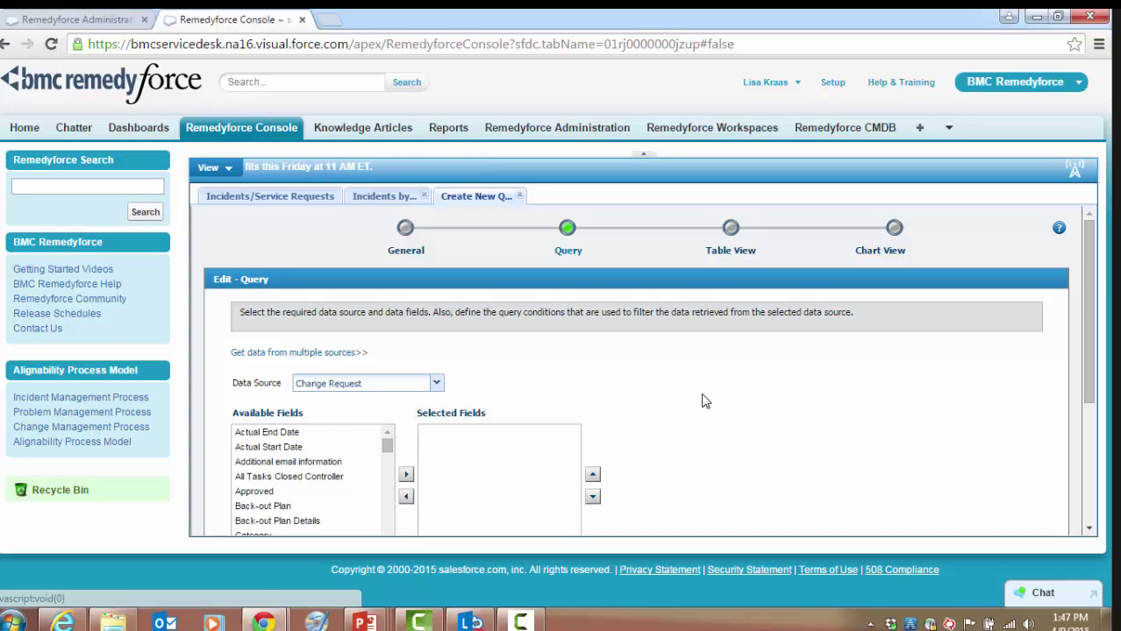
- Add the Change # and Change Type fields to the QuickView's selected fields
{"action": "scroll", "coordinate": [706, 395], "scroll_direction": "down", "scroll_amount": 3}
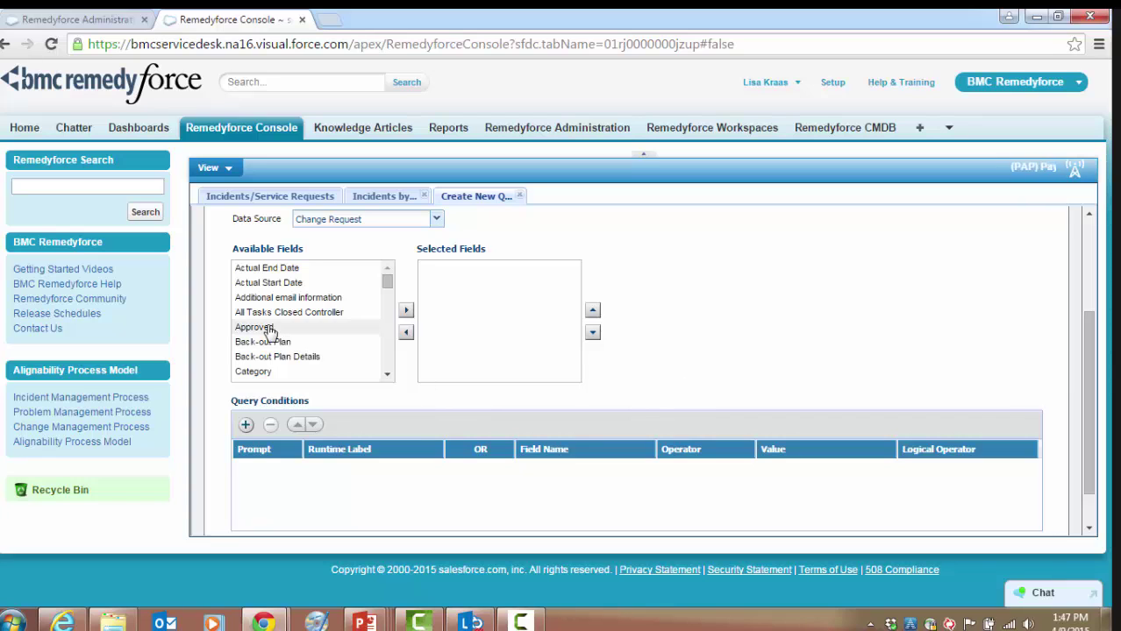
{"action": "scroll", "coordinate": [260, 323], "scroll_direction": "down", "scroll_amount": 4}
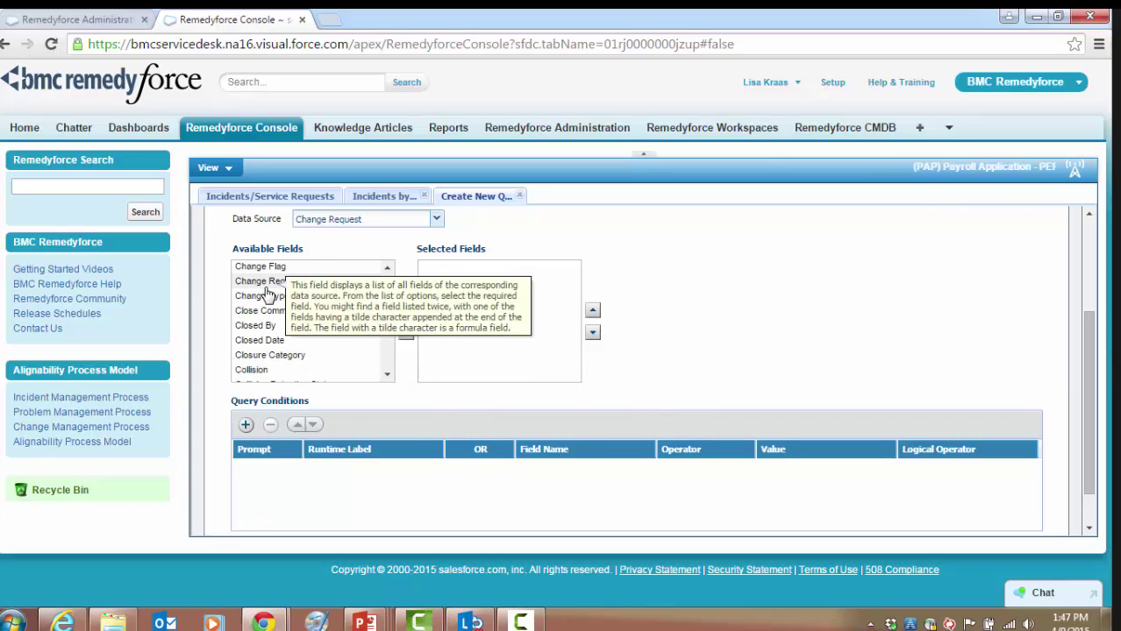
{"action": "scroll", "coordinate": [282, 297], "scroll_direction": "up", "scroll_amount": 2}
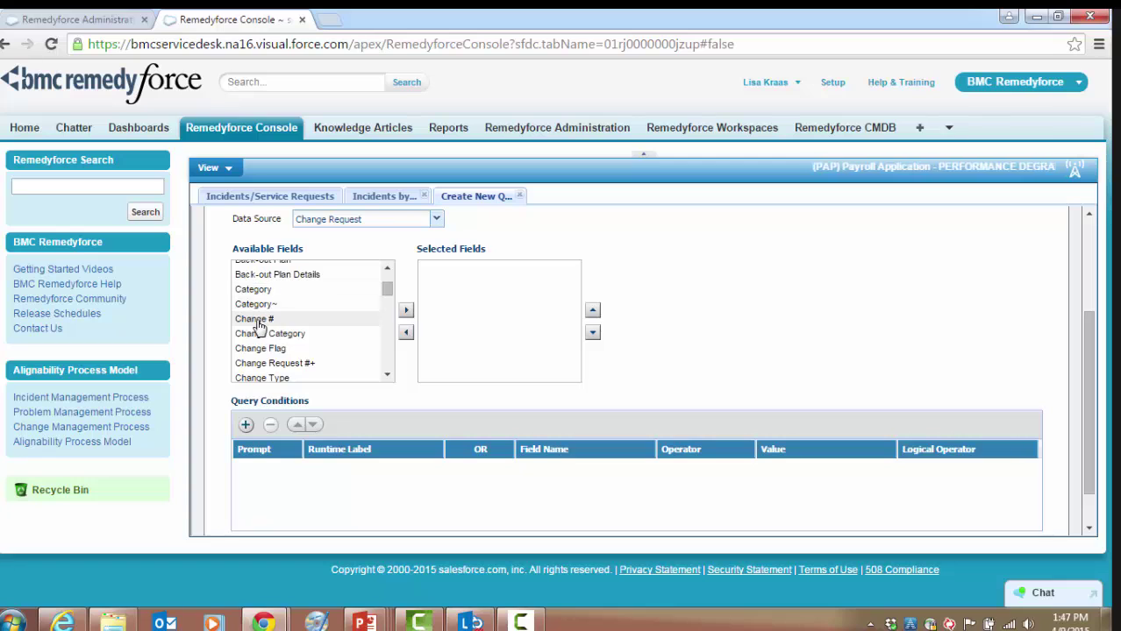
{"action": "left_click", "coordinate": [409, 311]}
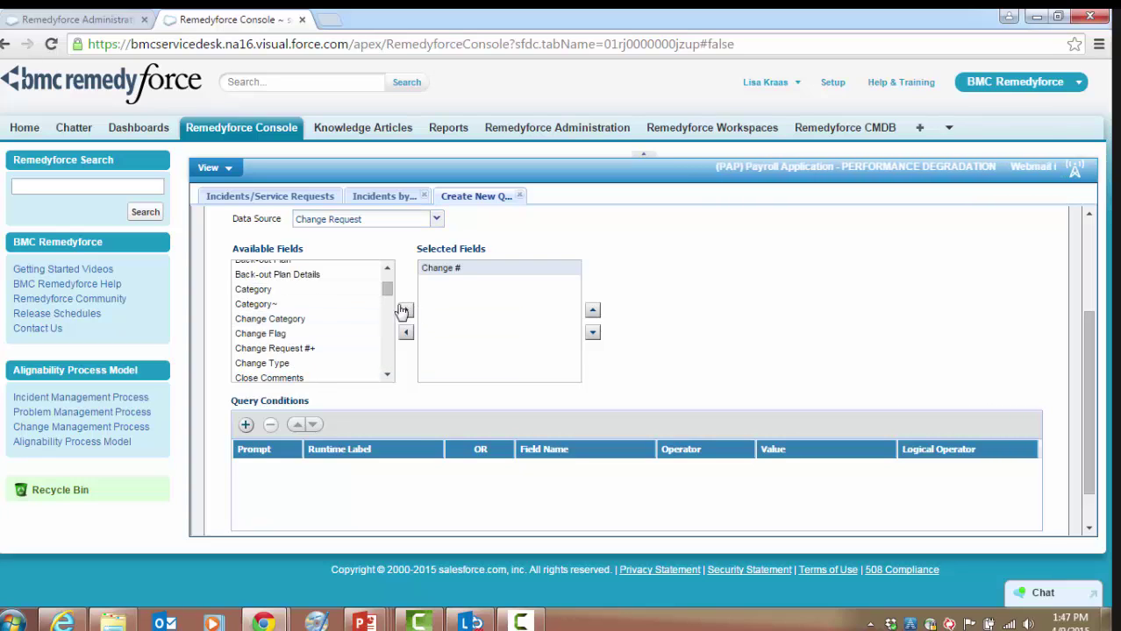
{"action": "left_click", "coordinate": [281, 363]}
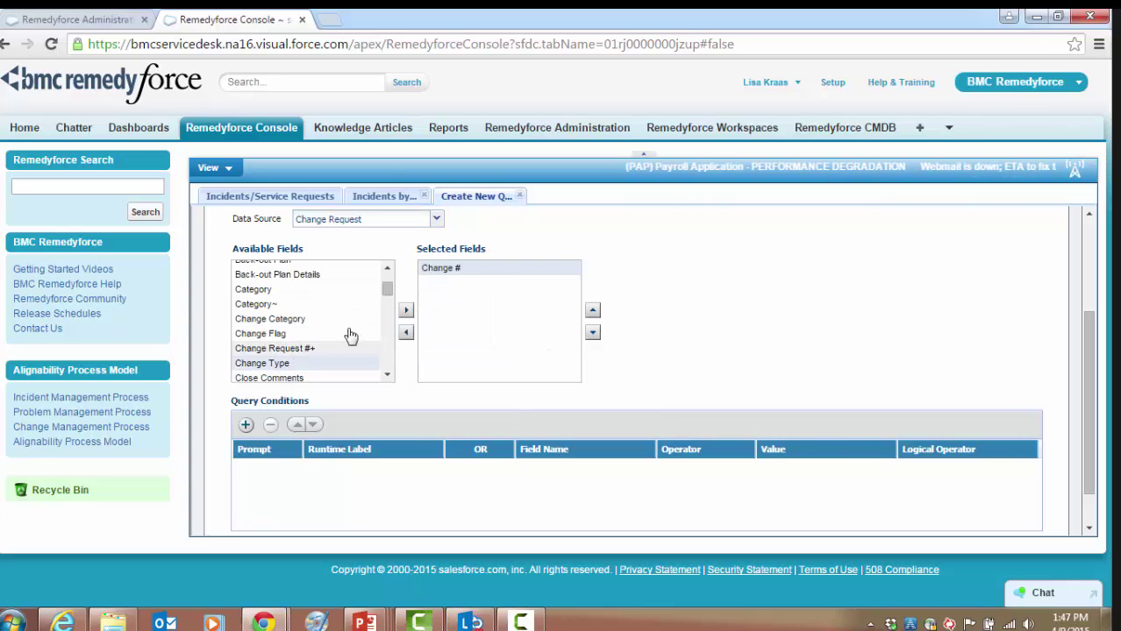
{"action": "left_click", "coordinate": [407, 312]}
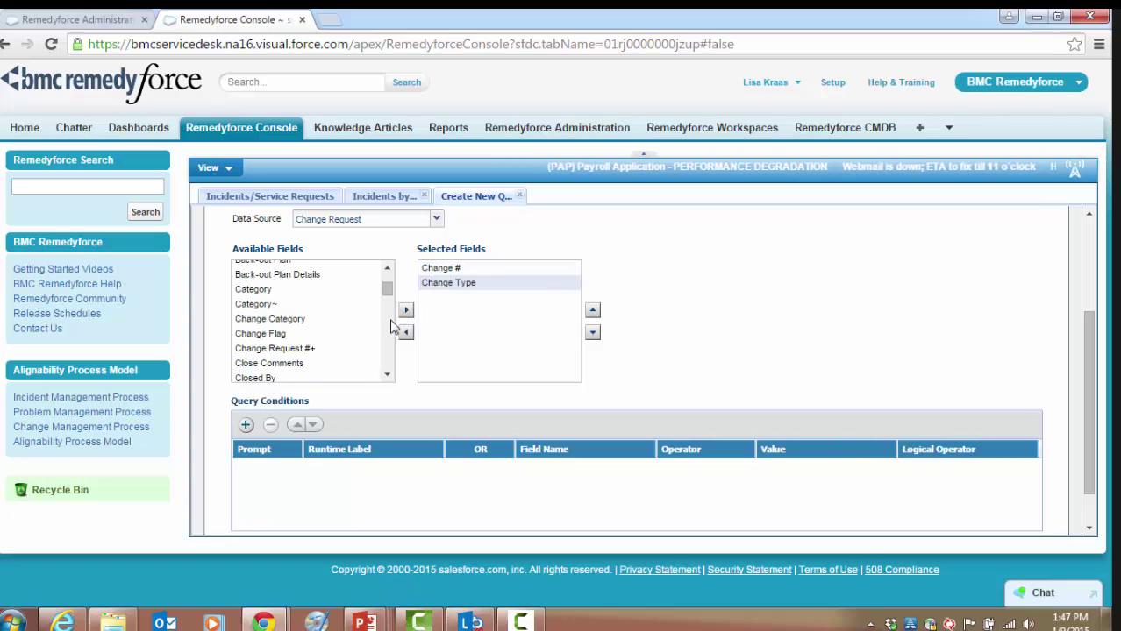
- Add the Description field to the QuickView's selected fields
{"action": "left_click", "coordinate": [387, 375]}
{"action": "left_click", "coordinate": [387, 375]}
{"action": "left_click", "coordinate": [387, 375]}
{"action": "left_click", "coordinate": [387, 375]}
{"action": "left_click", "coordinate": [386, 376]}
{"action": "left_click", "coordinate": [272, 350]}
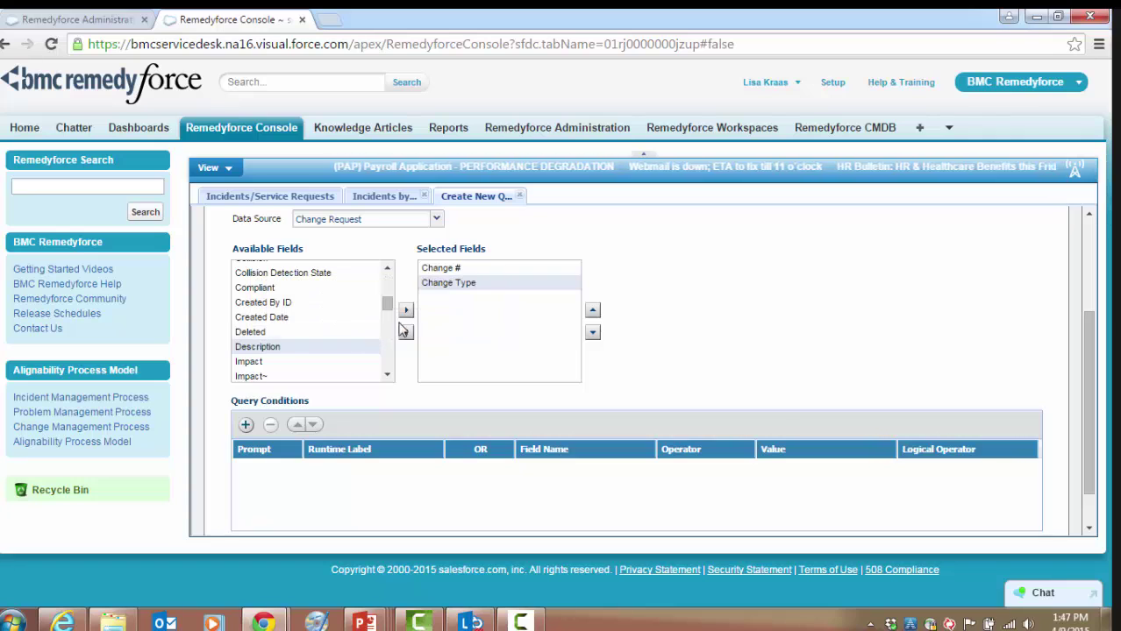
{"action": "left_click", "coordinate": [407, 311]}
- Add the Opened Date field to the QuickView's selected fields
{"action": "left_click", "coordinate": [387, 376]}
{"action": "left_click", "coordinate": [386, 376]}
{"action": "left_click", "coordinate": [386, 375]}
{"action": "left_click", "coordinate": [387, 375]}
{"action": "left_click", "coordinate": [386, 375]}
{"action": "left_click", "coordinate": [387, 376]}
{"action": "left_click", "coordinate": [278, 345]}
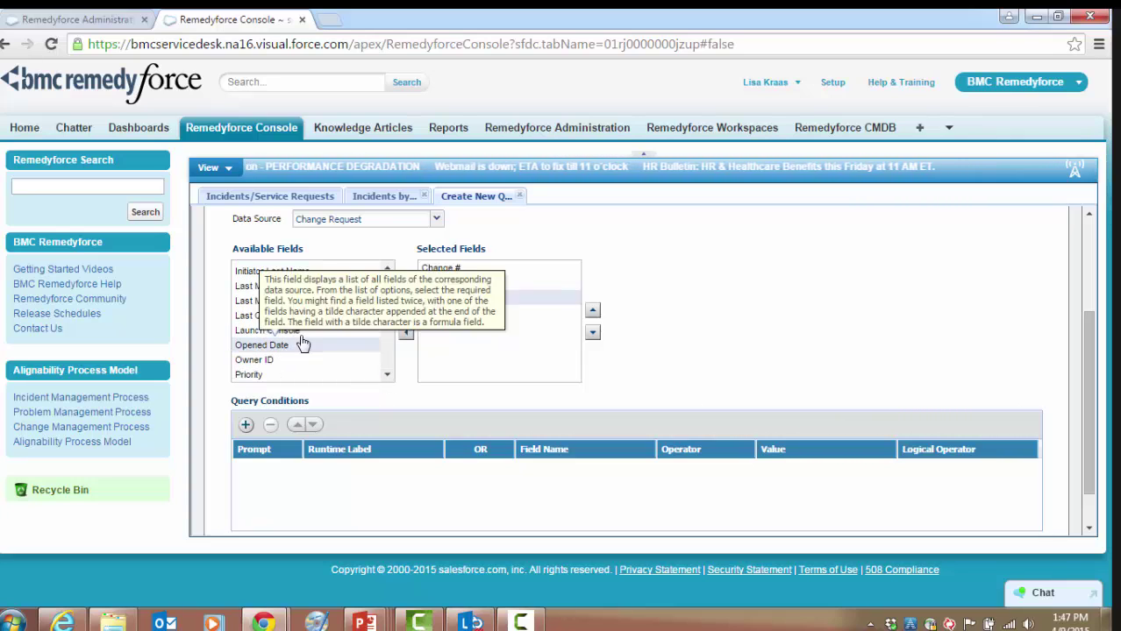
{"action": "left_click", "coordinate": [407, 314]}
- Add the Scheduled Start and Staff fields to the QuickView's selected fields
{"action": "scroll", "coordinate": [354, 351], "scroll_direction": "down", "scroll_amount": 8}
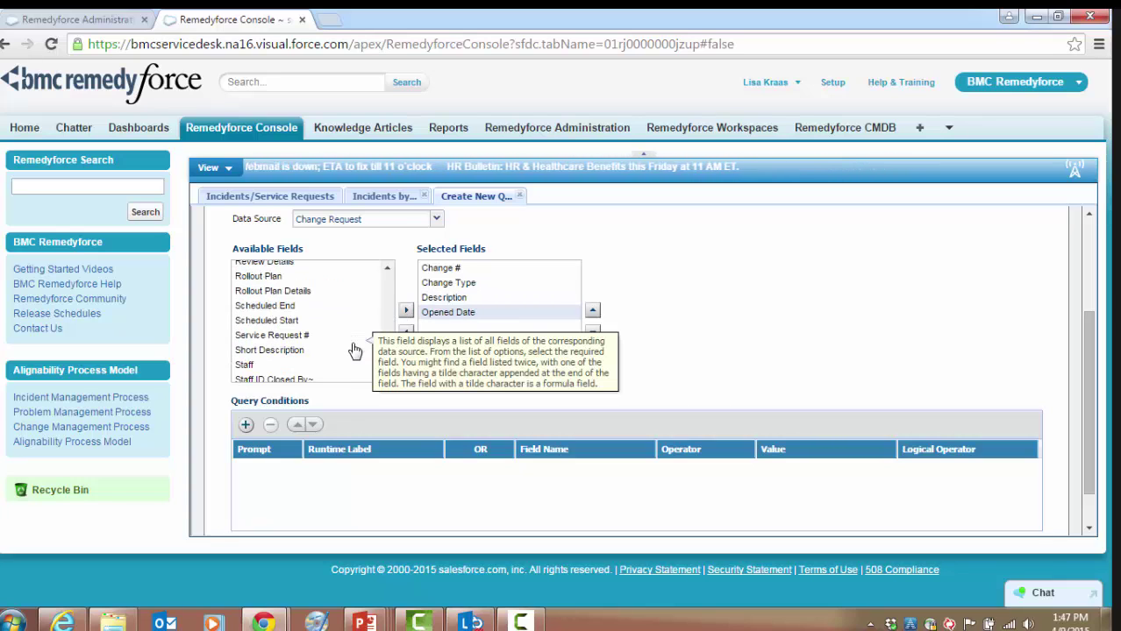
{"action": "left_click", "coordinate": [297, 321]}
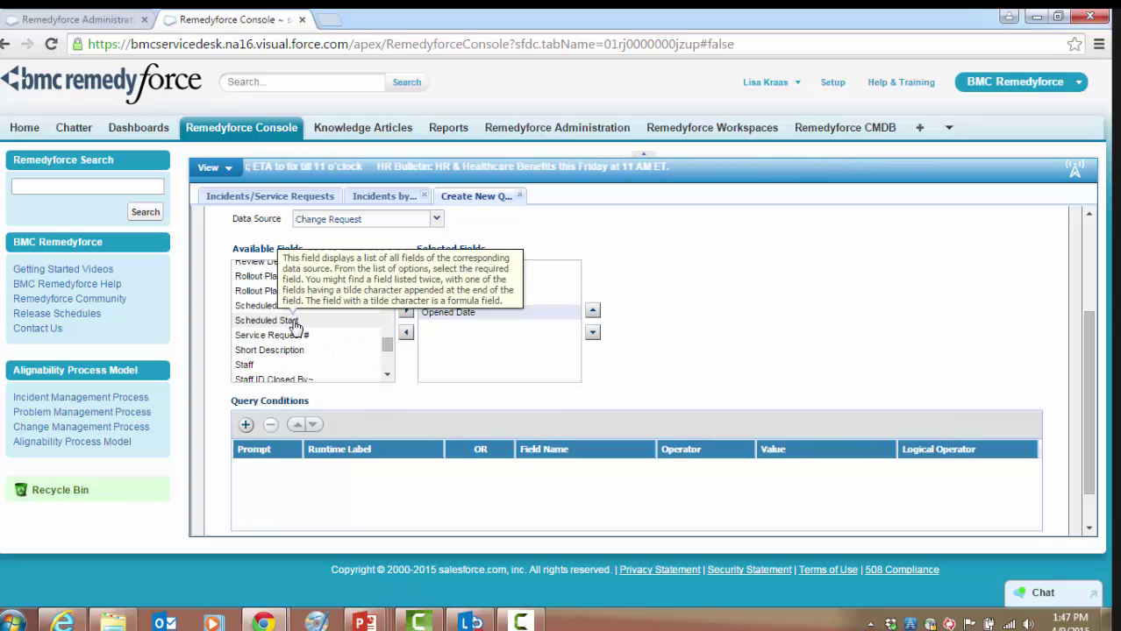
{"action": "left_click", "coordinate": [407, 314]}
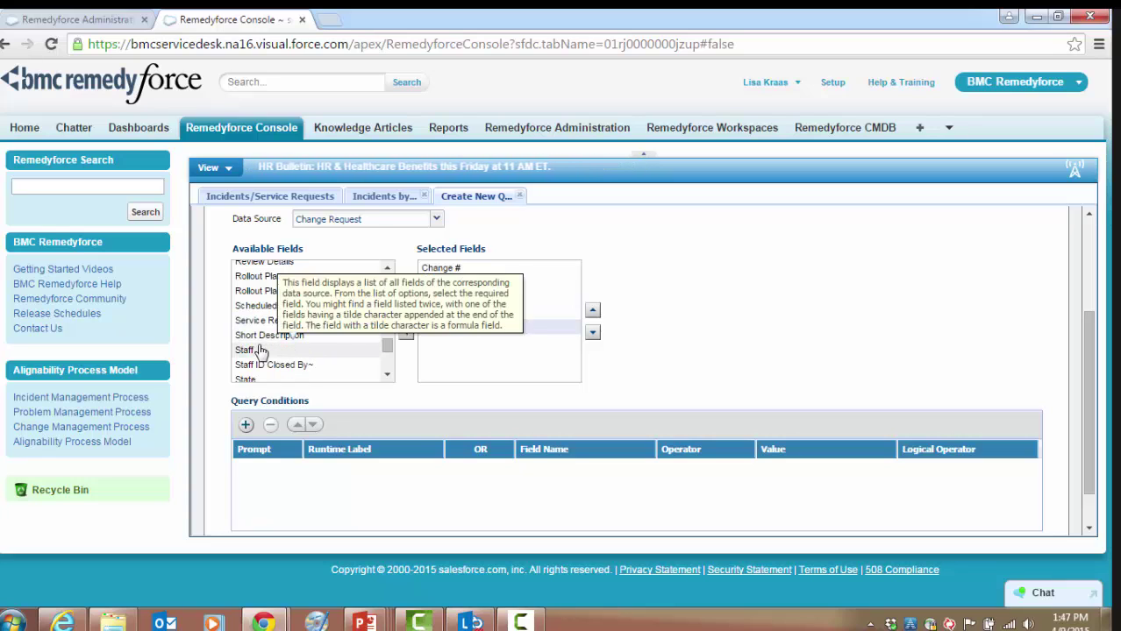
{"action": "left_click", "coordinate": [247, 351]}
{"action": "left_click", "coordinate": [407, 314]}
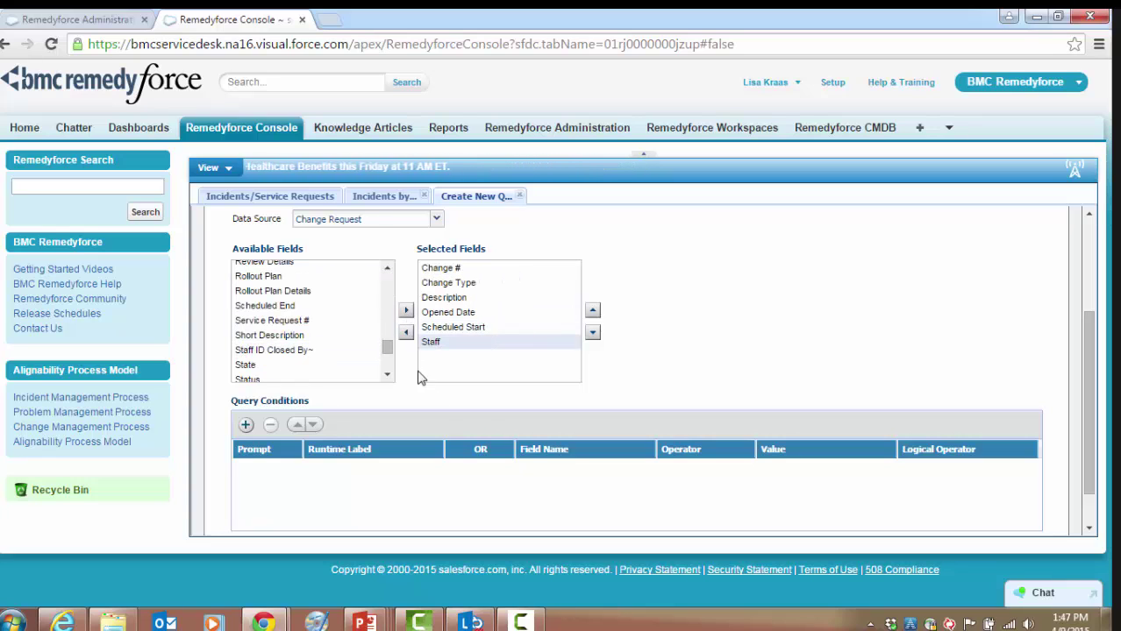
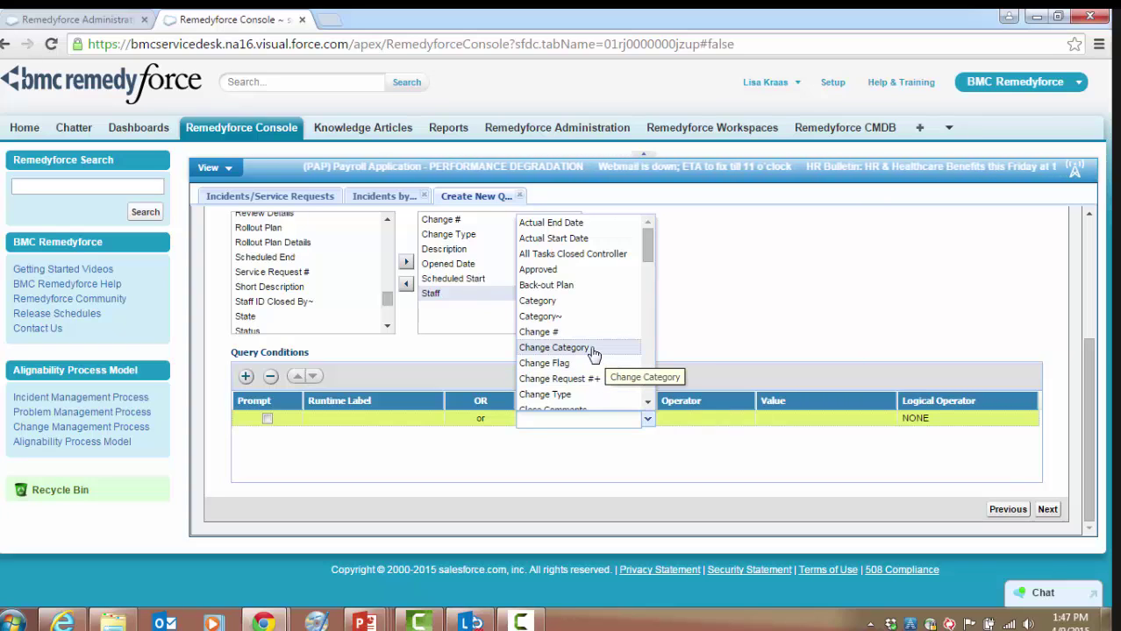
- Define the first query condition as Change Type = Emergency with the logical operator AND
{"action": "left_click", "coordinate": [592, 397]}
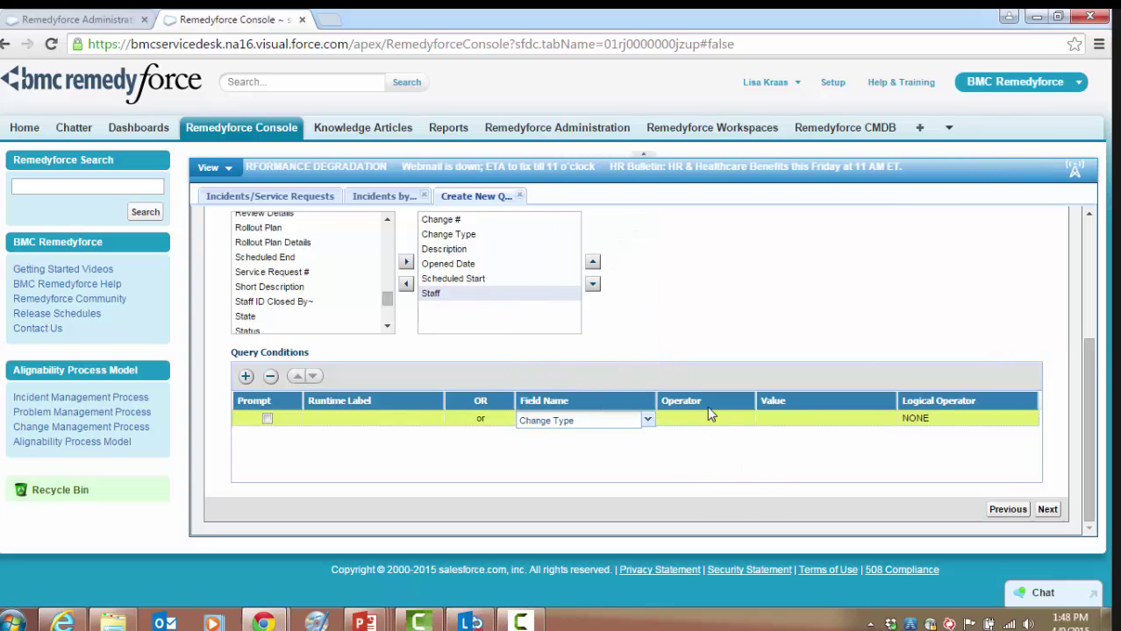
{"action": "left_click", "coordinate": [710, 418]}
{"action": "left_click", "coordinate": [745, 420]}
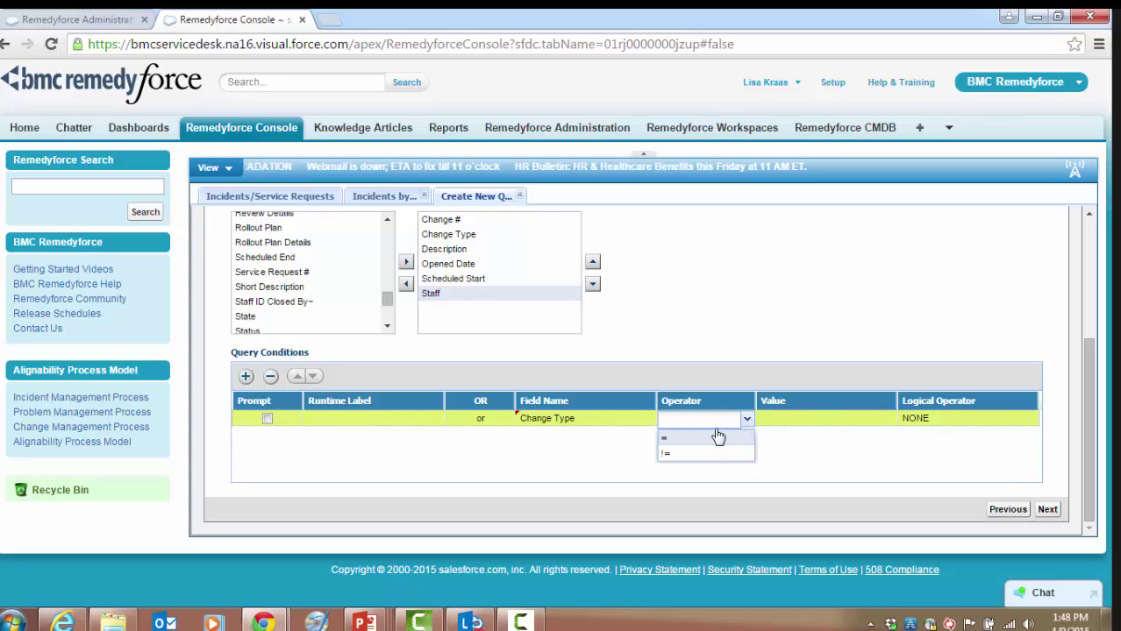
{"action": "left_click", "coordinate": [713, 439]}
{"action": "left_click", "coordinate": [884, 423]}
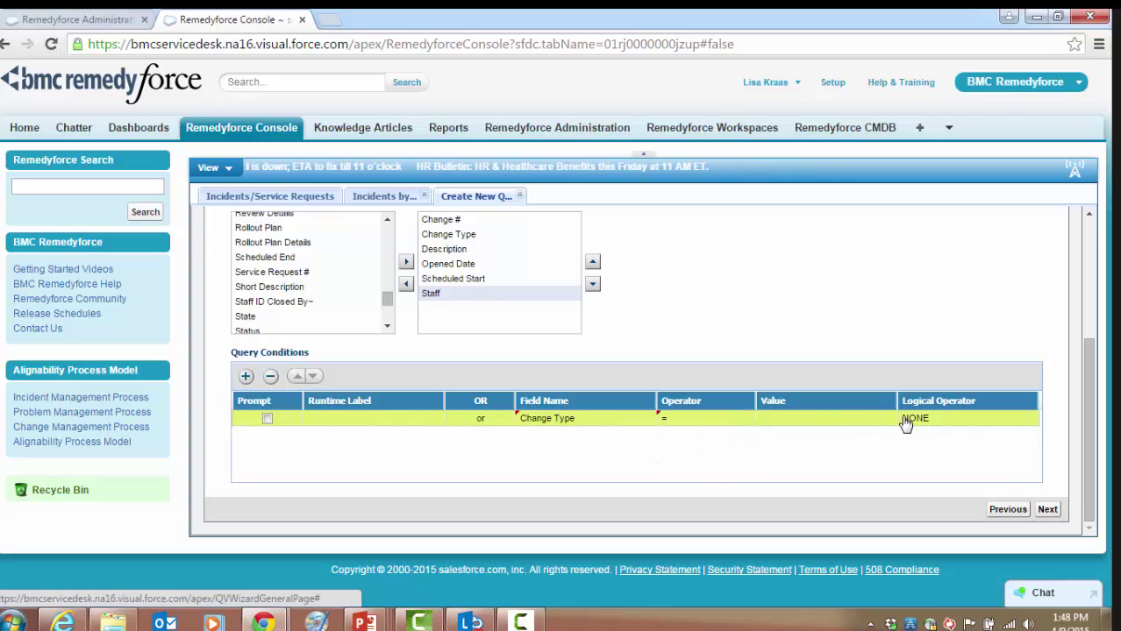
{"action": "left_click", "coordinate": [888, 422]}
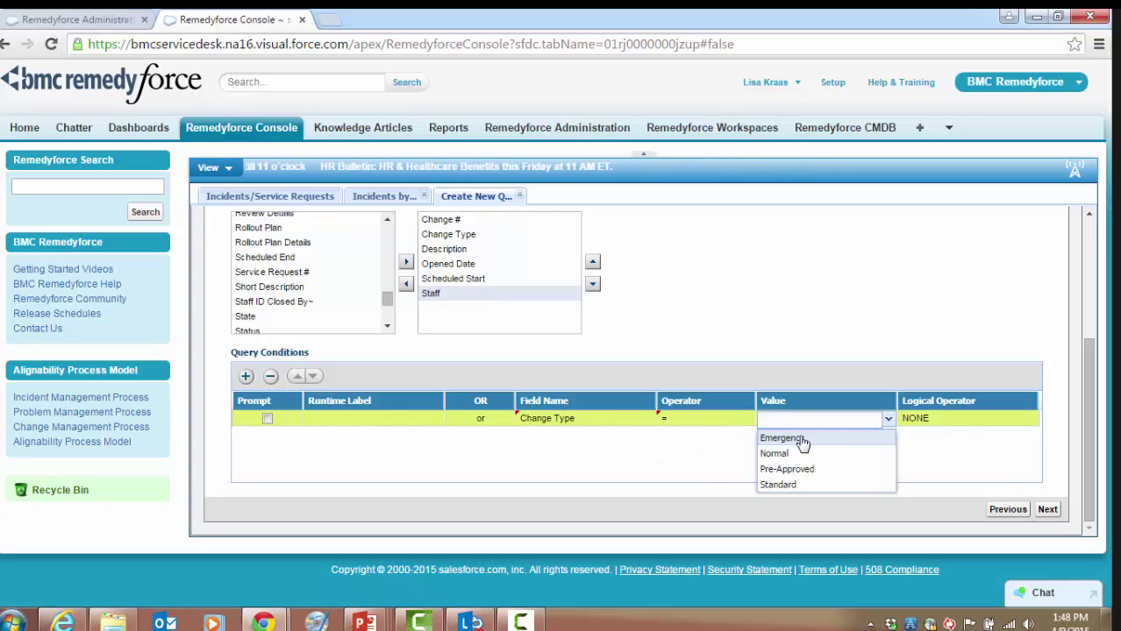
{"action": "left_click", "coordinate": [781, 438]}
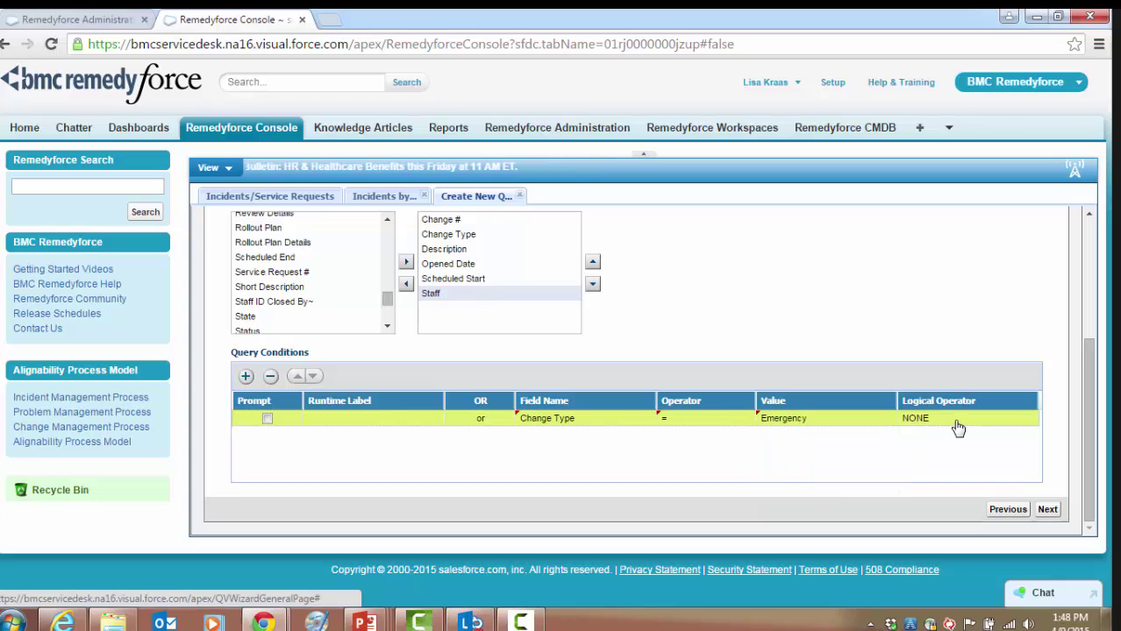
{"action": "left_click", "coordinate": [964, 425]}
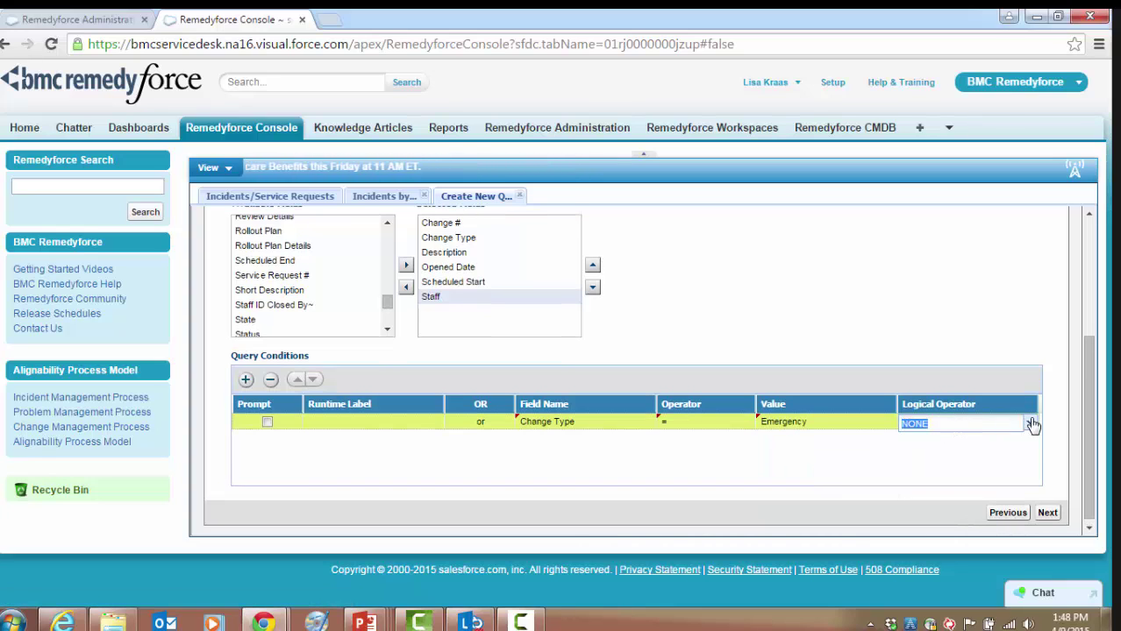
{"action": "left_click", "coordinate": [1027, 424]}
{"action": "left_click", "coordinate": [939, 442]}
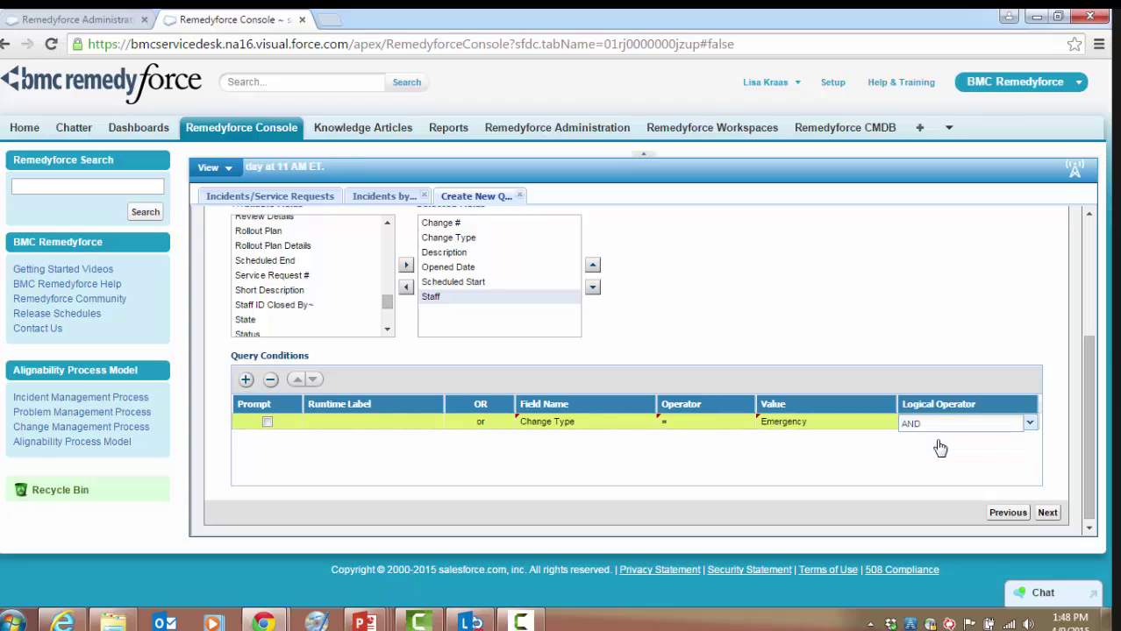
- Add a second query condition on the State field with the = operator
{"action": "left_click", "coordinate": [245, 379]}
{"action": "left_click", "coordinate": [587, 445]}
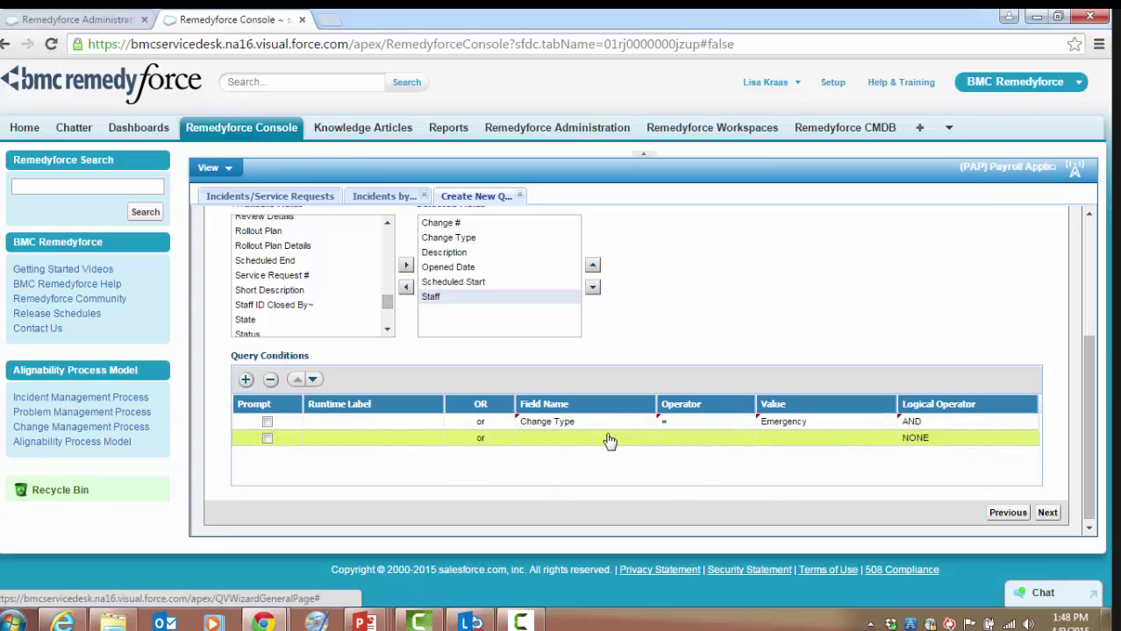
{"action": "left_click", "coordinate": [647, 438]}
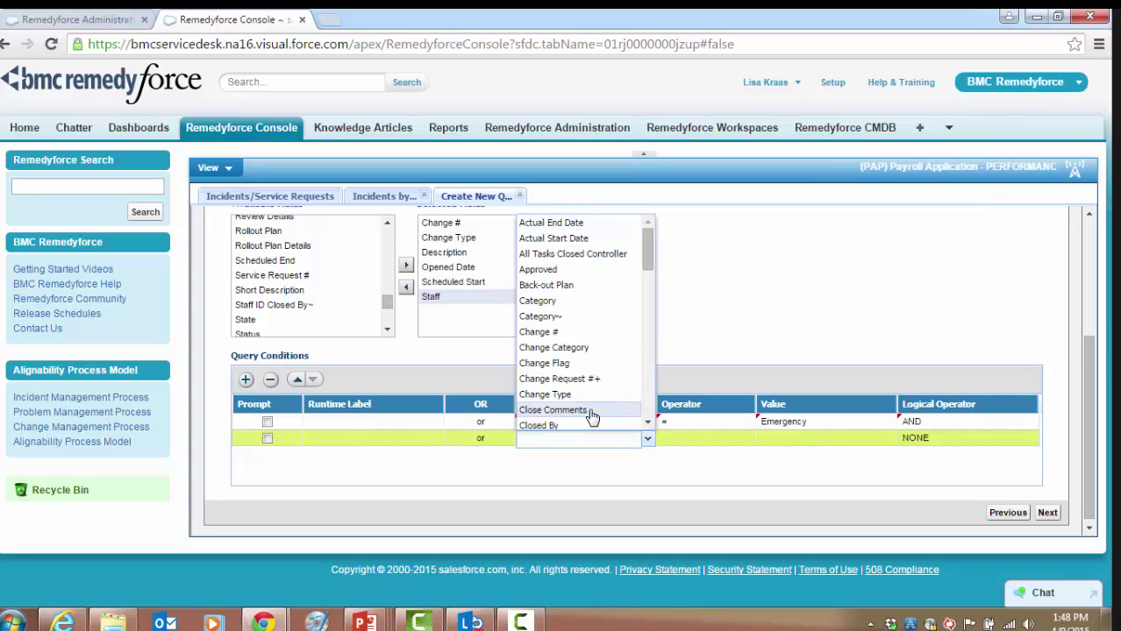
{"action": "scroll", "coordinate": [593, 421], "scroll_direction": "down", "scroll_amount": 15}
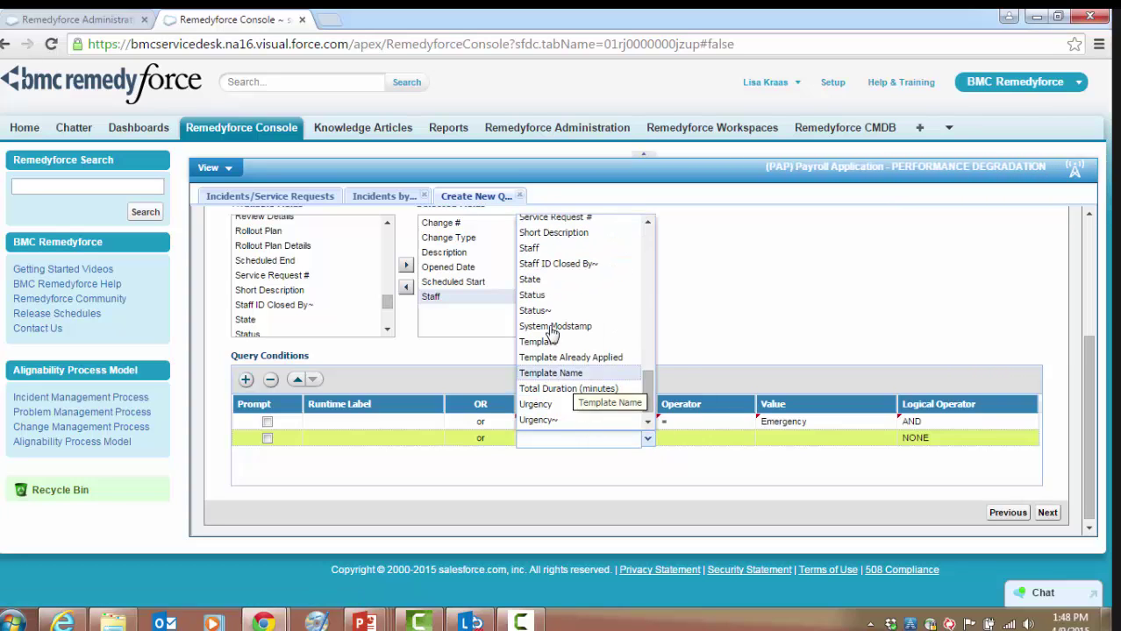
{"action": "left_click", "coordinate": [566, 278]}
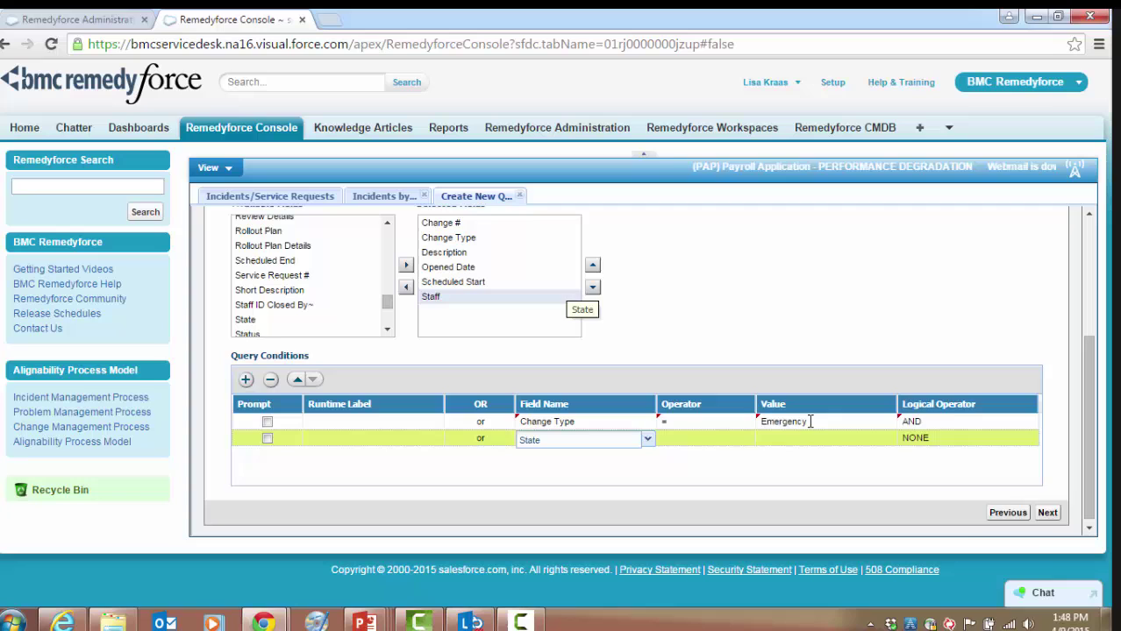
{"action": "left_click", "coordinate": [715, 439]}
{"action": "left_click", "coordinate": [716, 439]}
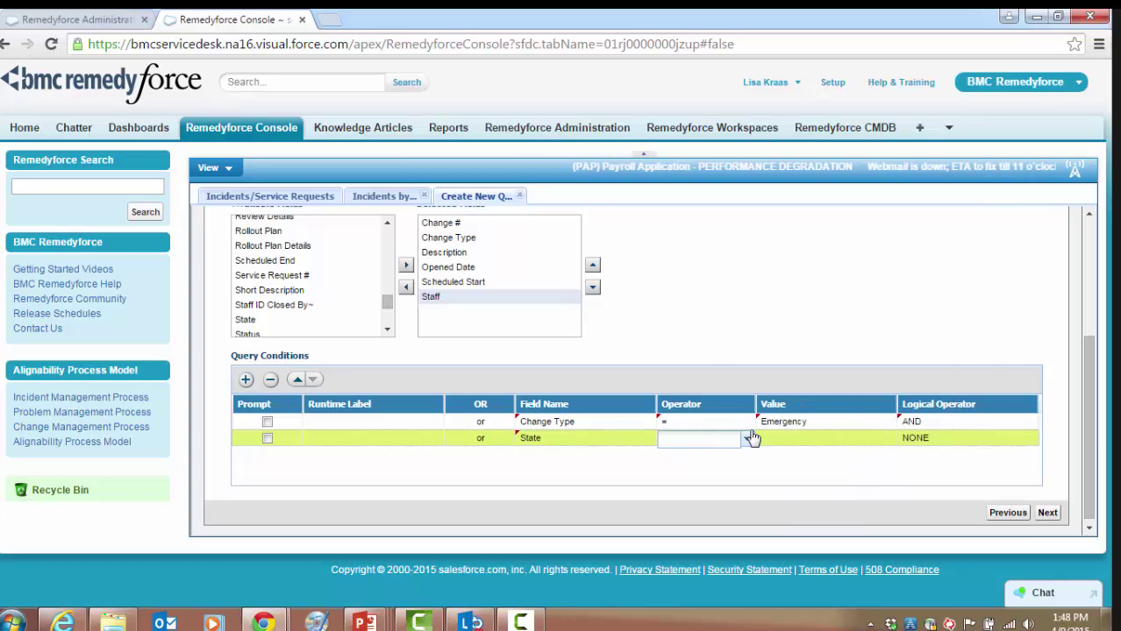
{"action": "left_click", "coordinate": [751, 440]}
{"action": "left_click", "coordinate": [691, 462]}
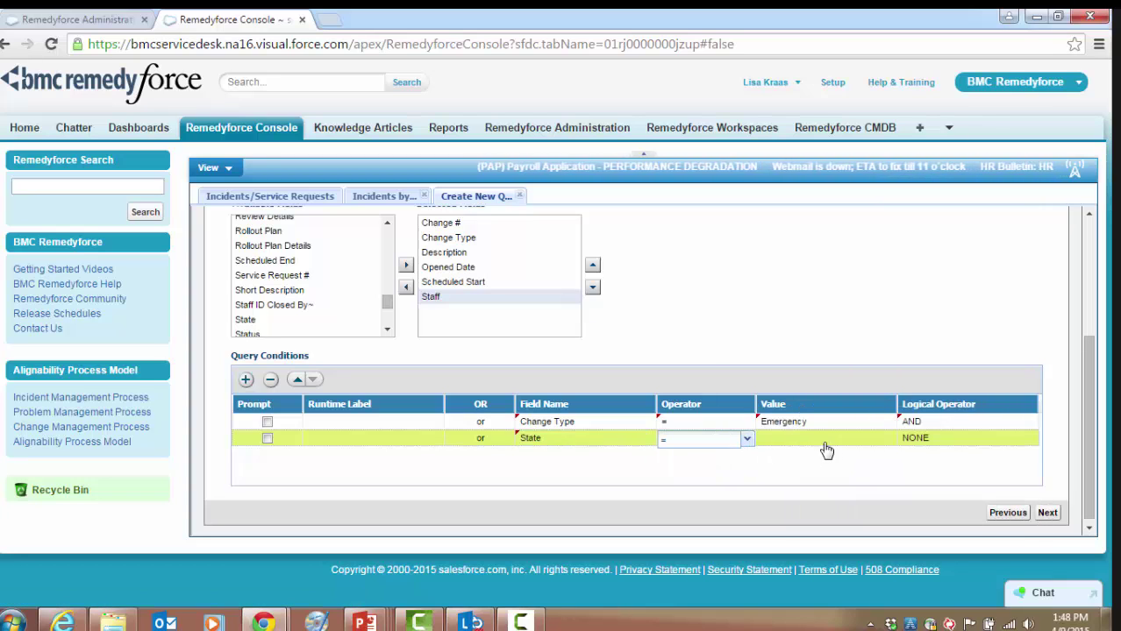
- Set the State condition's value to True and its logical operator to AND
{"action": "left_click", "coordinate": [824, 438]}
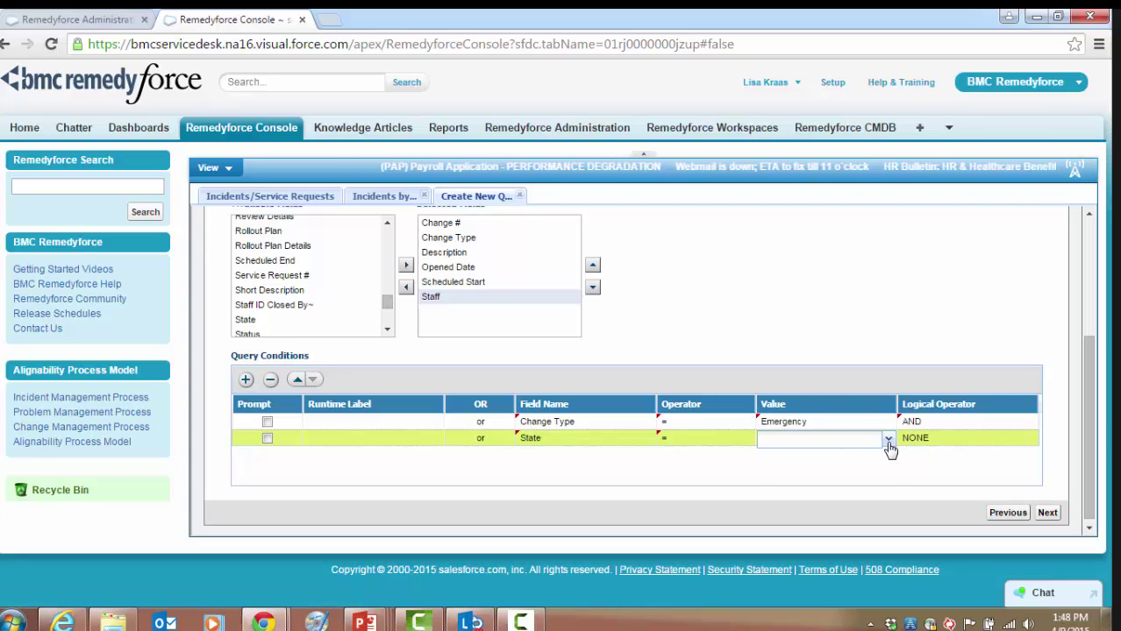
{"action": "left_click", "coordinate": [821, 439]}
{"action": "left_click", "coordinate": [772, 459]}
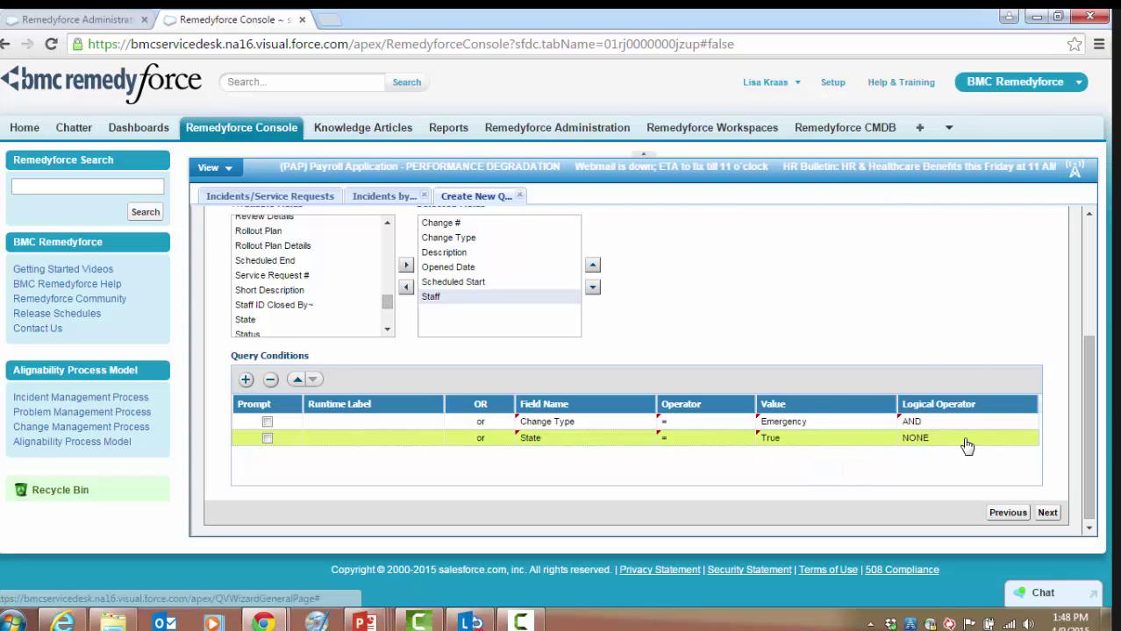
{"action": "left_click", "coordinate": [963, 447]}
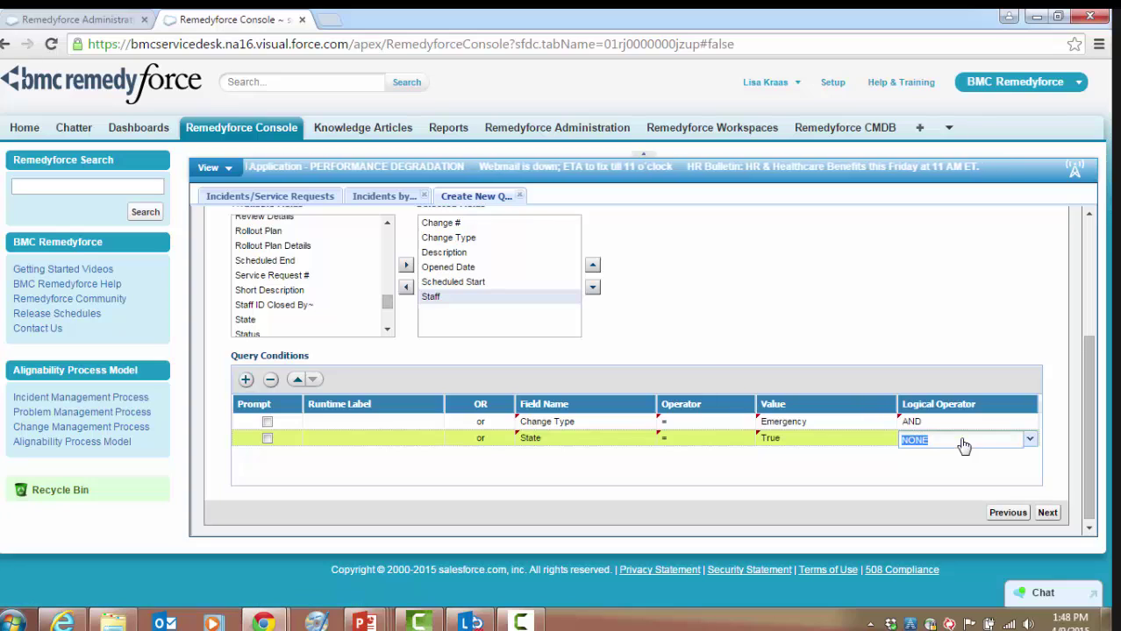
{"action": "left_click", "coordinate": [1029, 444]}
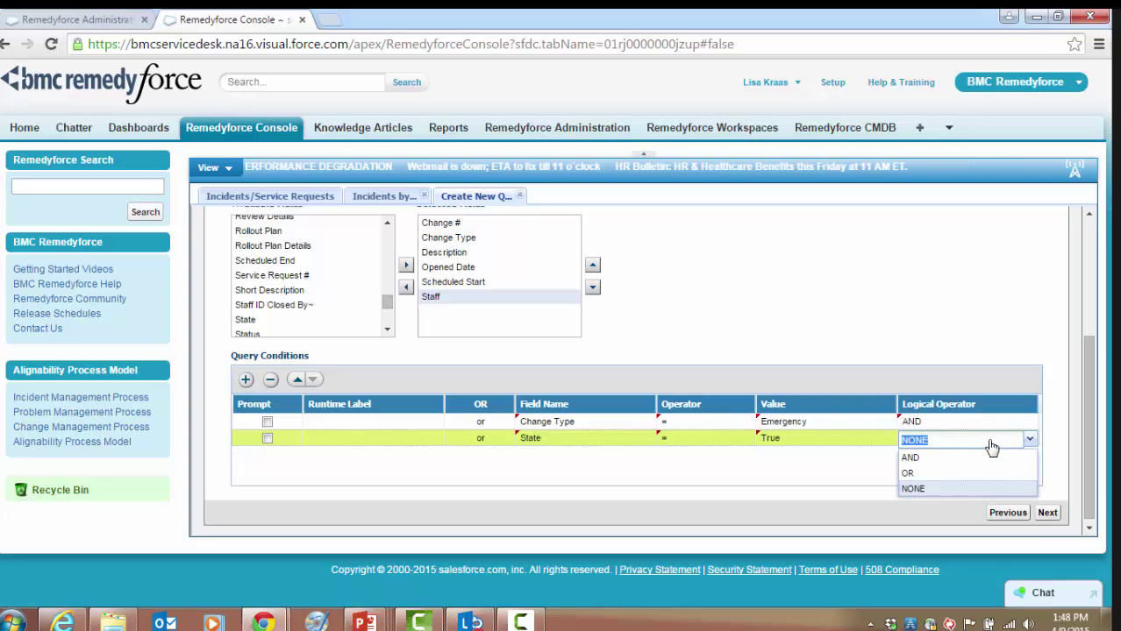
{"action": "left_click", "coordinate": [939, 456]}
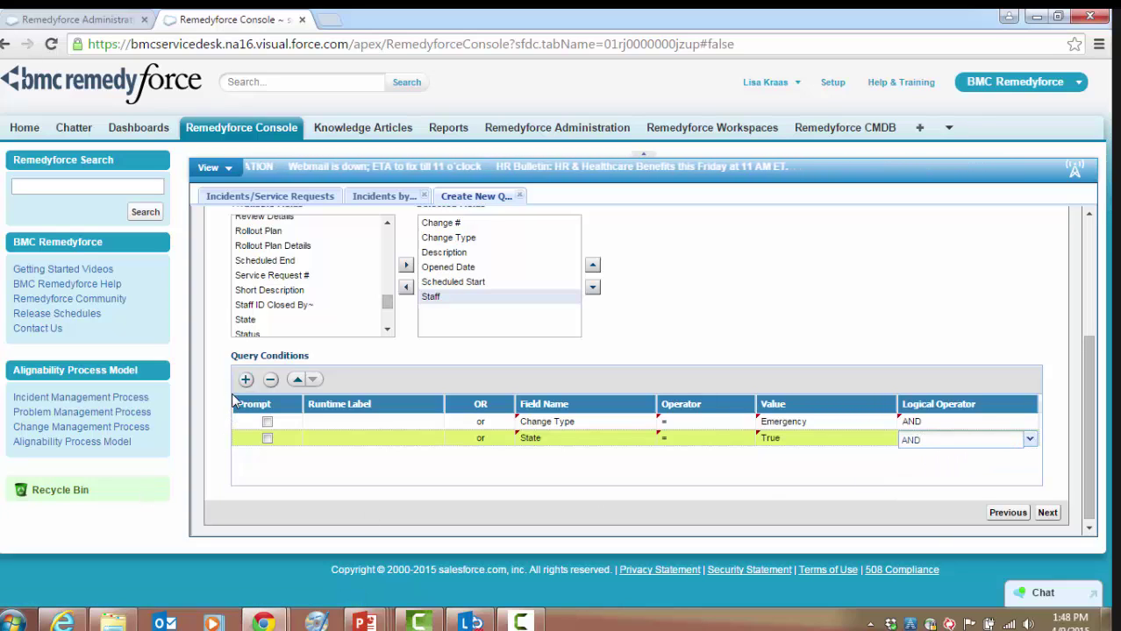
- Add a third query condition to the QuickView on the Inactive field
{"action": "left_click", "coordinate": [245, 380]}
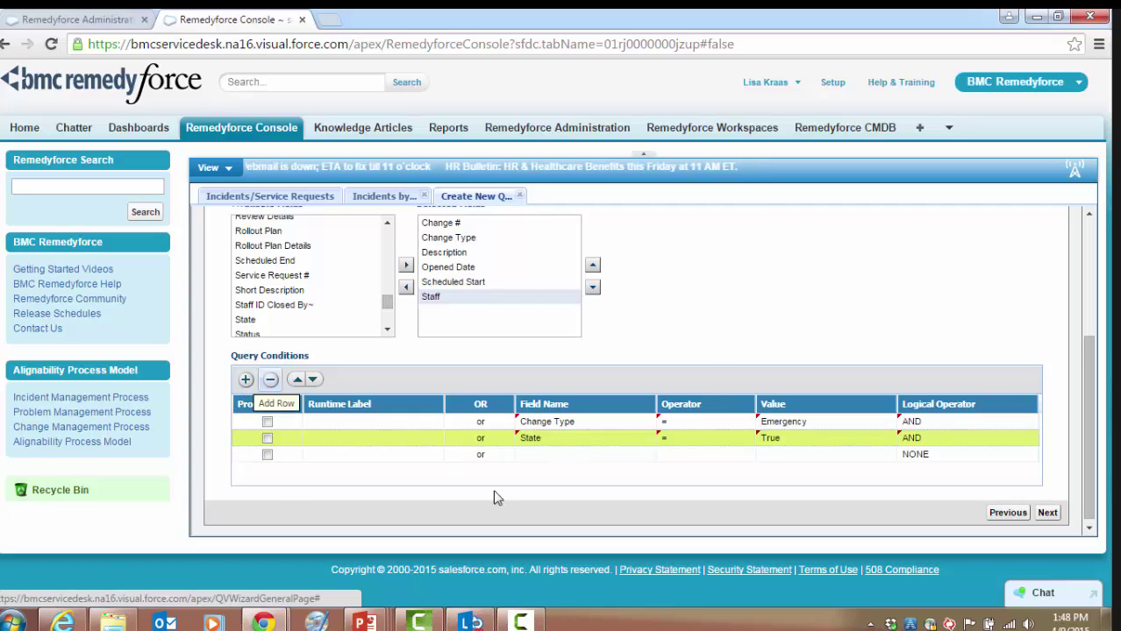
{"action": "left_click", "coordinate": [597, 458]}
{"action": "left_click", "coordinate": [646, 455]}
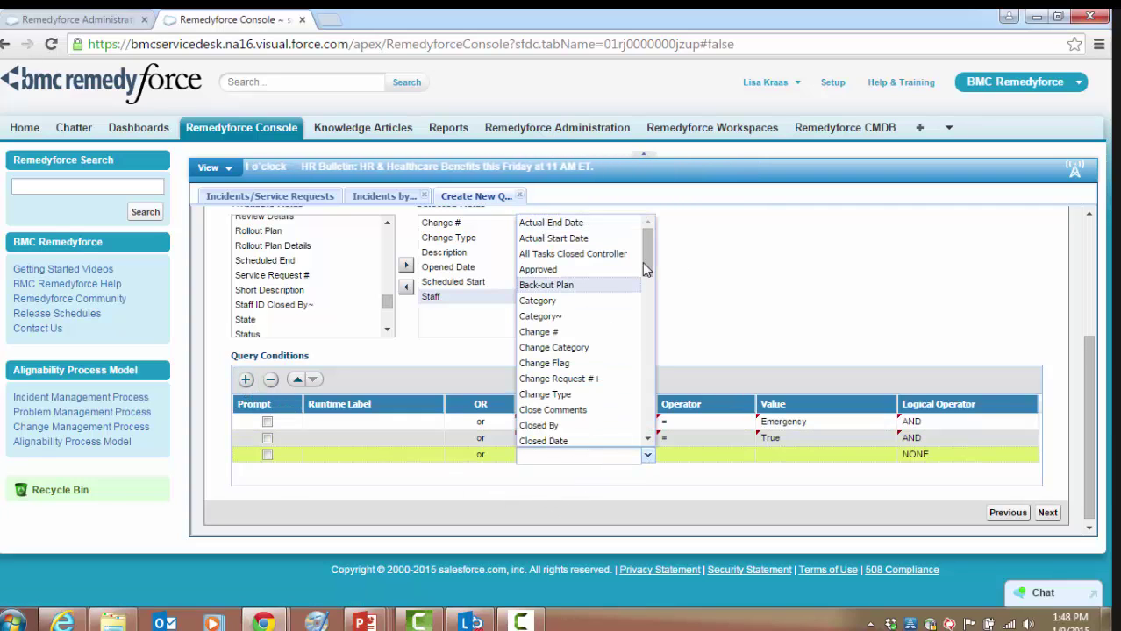
{"action": "left_click_drag", "start_coordinate": [649, 269], "coordinate": [654, 330]}
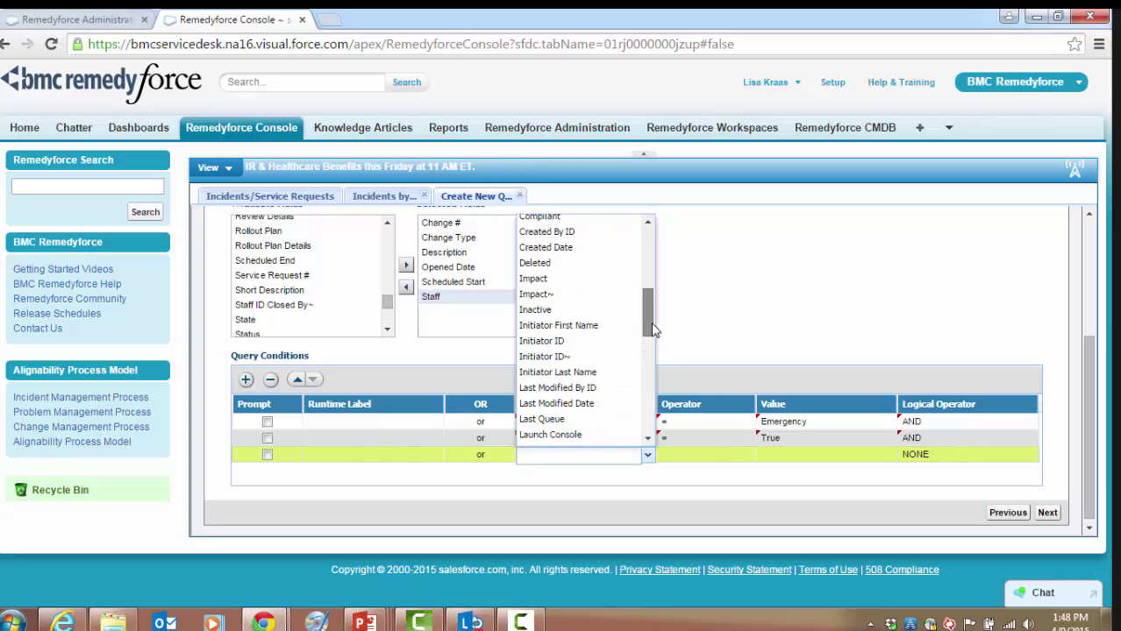
{"action": "left_click", "coordinate": [581, 311]}
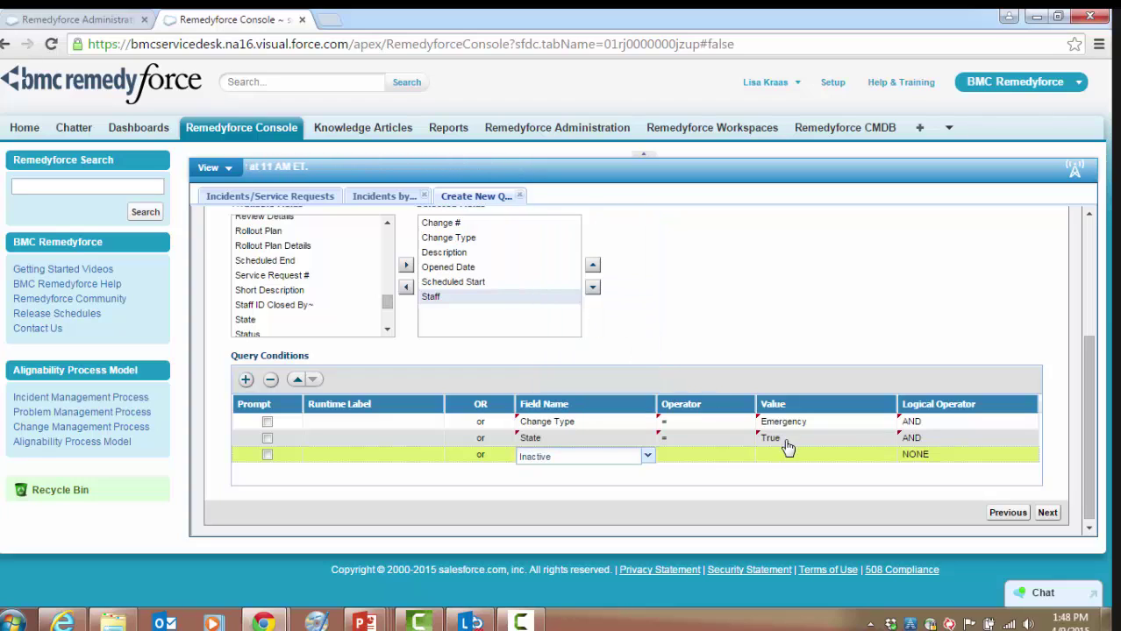
- Set the Inactive condition's operator to = and its value to False
{"action": "left_click", "coordinate": [745, 453]}
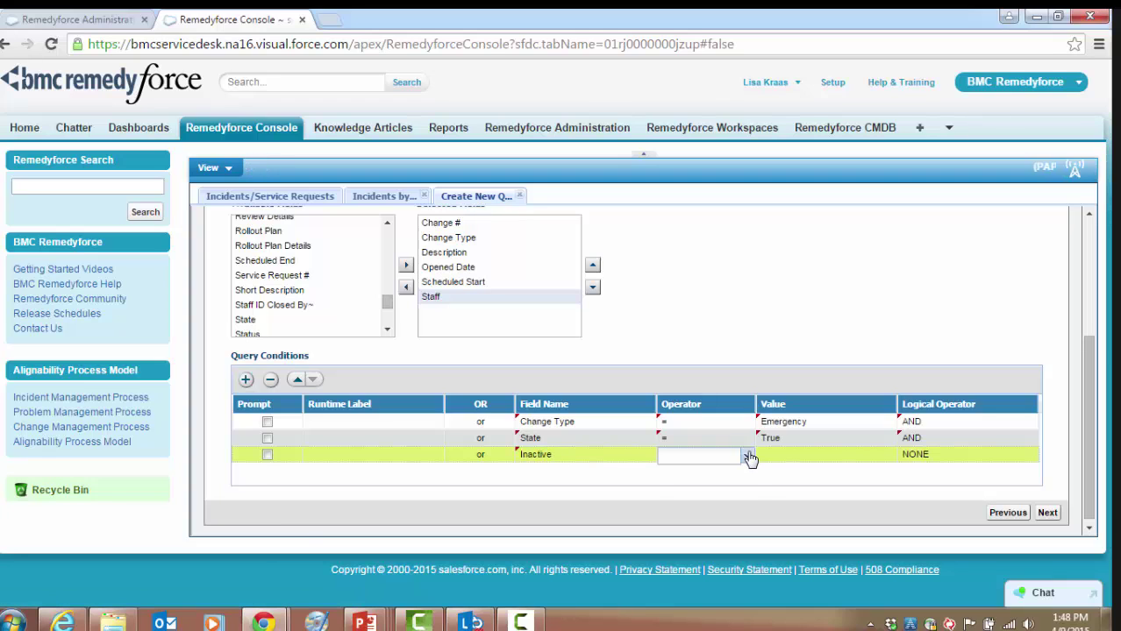
{"action": "left_click", "coordinate": [747, 455]}
{"action": "left_click", "coordinate": [717, 475]}
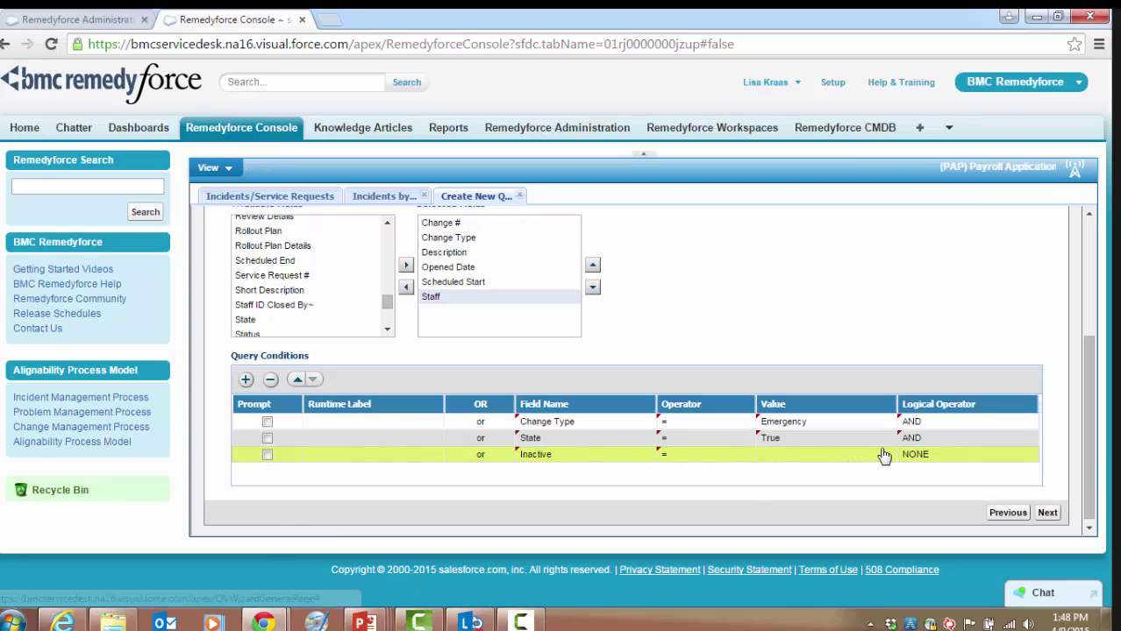
{"action": "left_click", "coordinate": [888, 461]}
{"action": "left_click", "coordinate": [889, 461]}
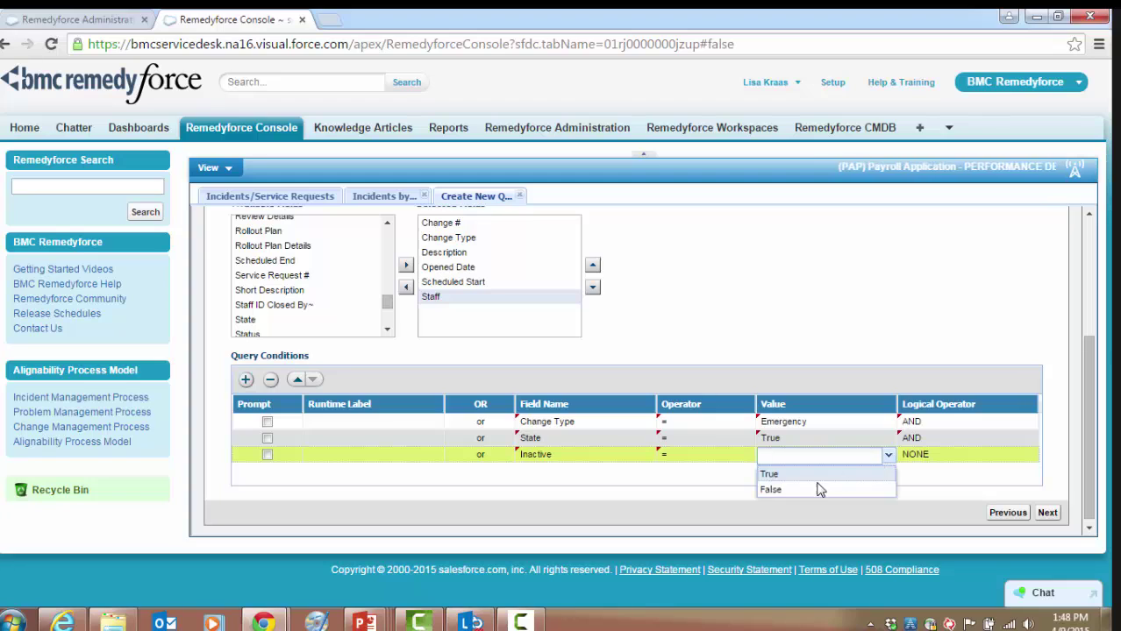
{"action": "left_click", "coordinate": [814, 496]}
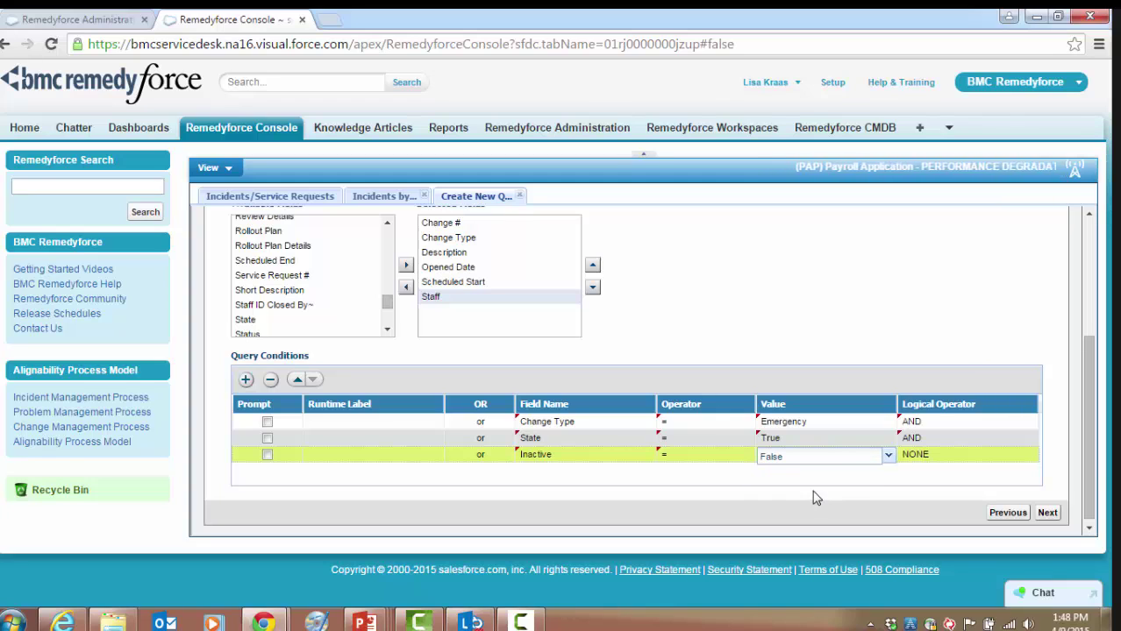
- Leave the table view and chart view settings at their defaults, and save the QuickView
{"action": "left_click", "coordinate": [1048, 513]}
{"action": "left_click", "coordinate": [1048, 513]}
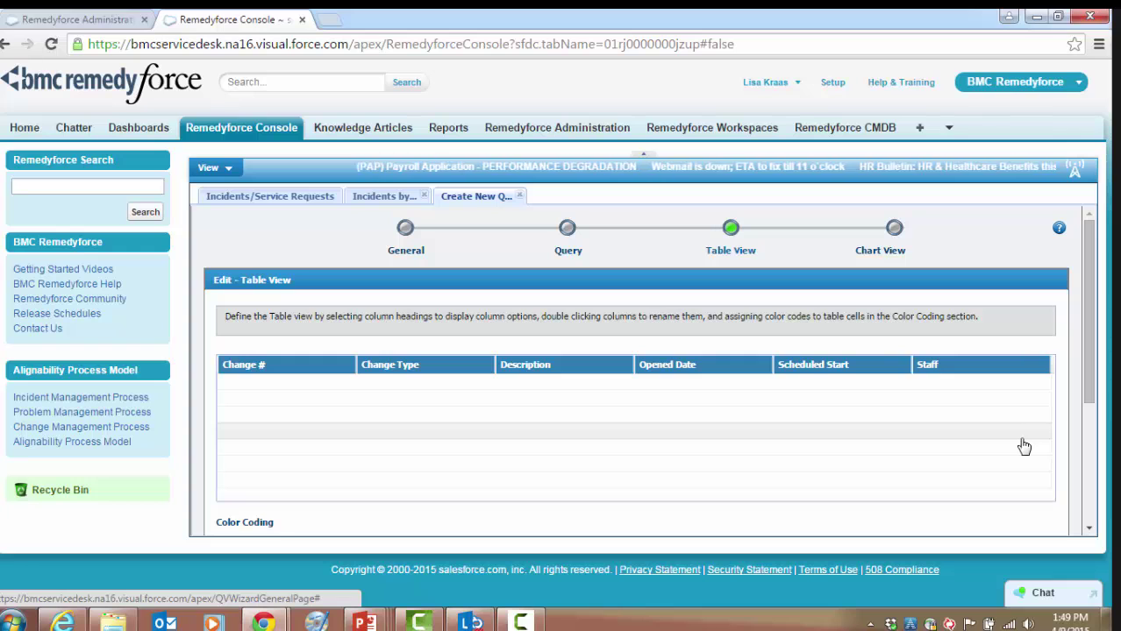
{"action": "left_click_drag", "start_coordinate": [1090, 334], "coordinate": [1091, 463]}
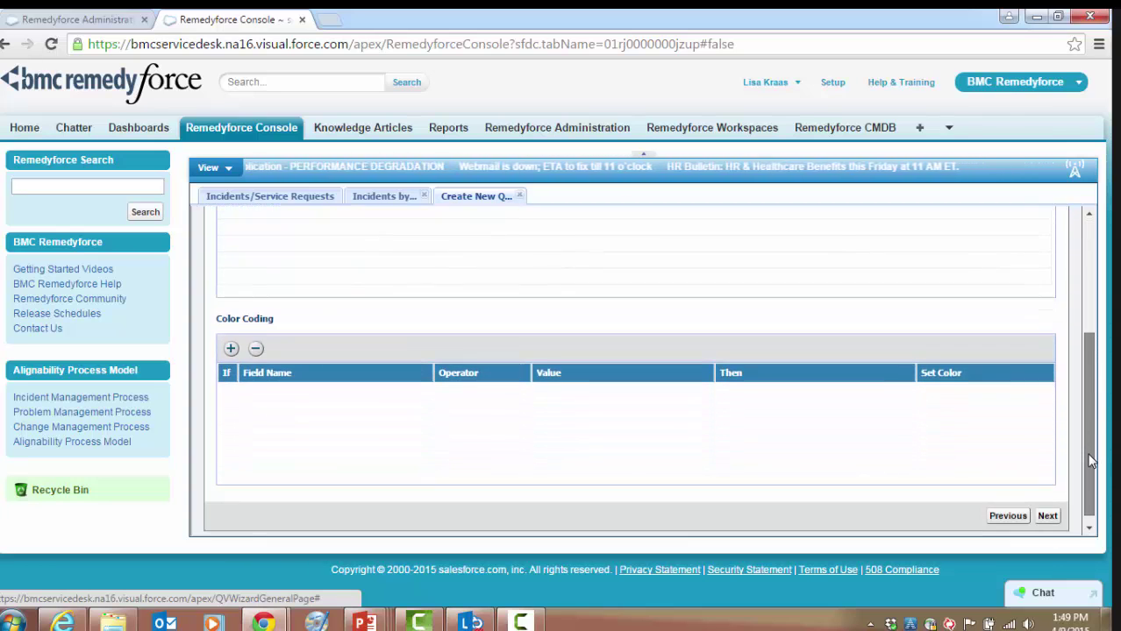
{"action": "left_click", "coordinate": [1048, 508]}
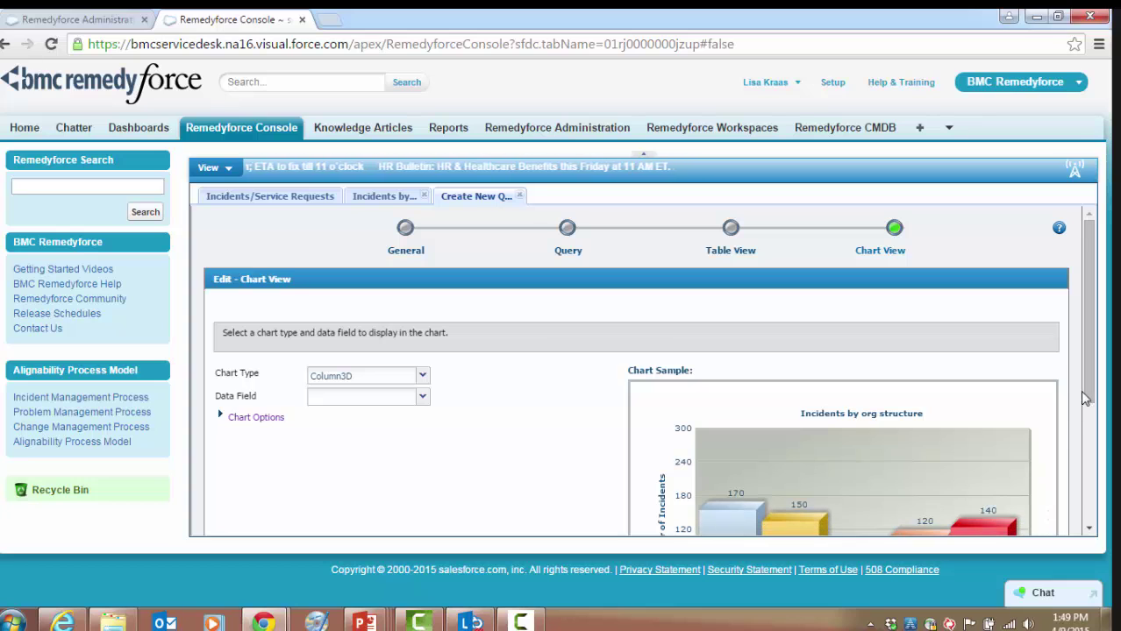
{"action": "left_click_drag", "start_coordinate": [1089, 392], "coordinate": [1055, 510]}
{"action": "left_click", "coordinate": [1047, 508]}
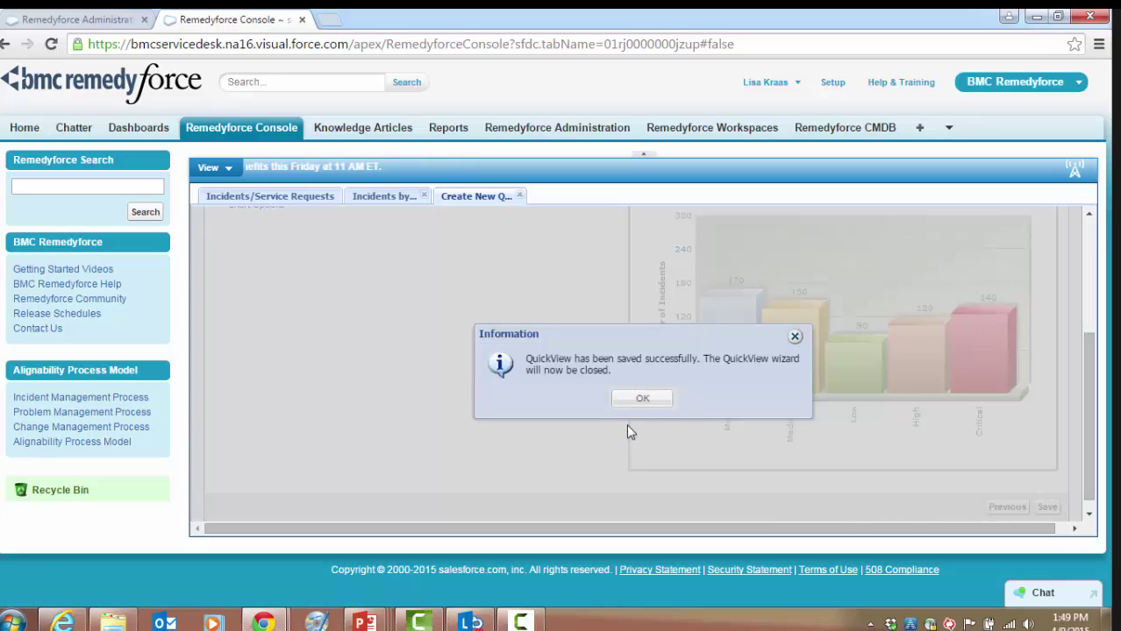
{"action": "left_click", "coordinate": [639, 399]}
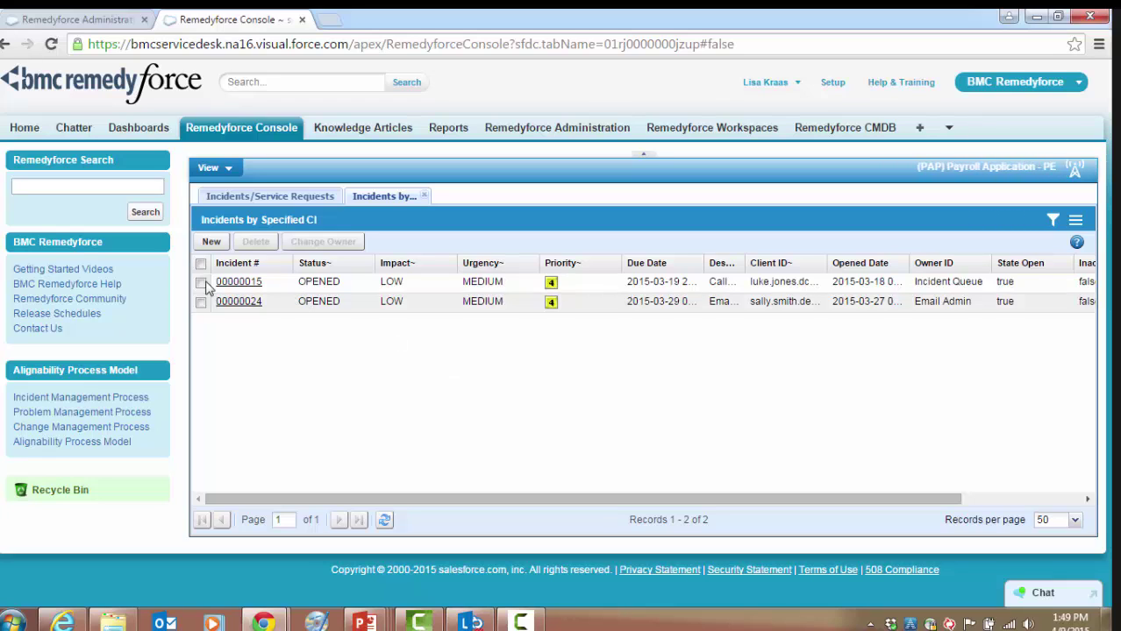
- Display the Emergency Changes view from the personal QuickViews
{"action": "left_click", "coordinate": [228, 169]}
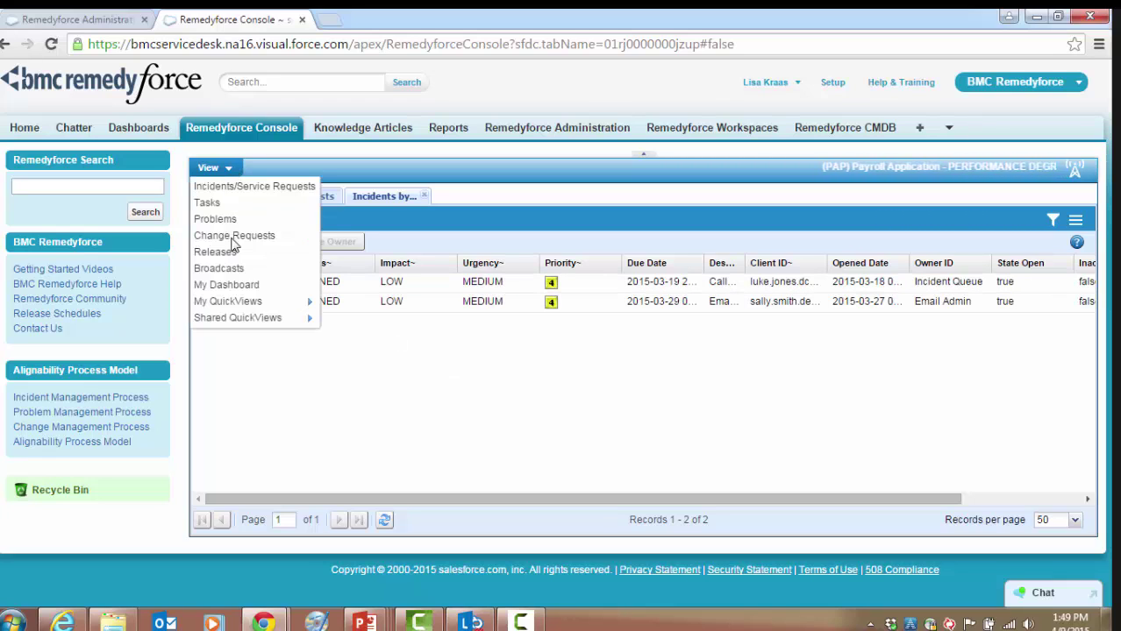
{"action": "mouse_move", "coordinate": [246, 302]}
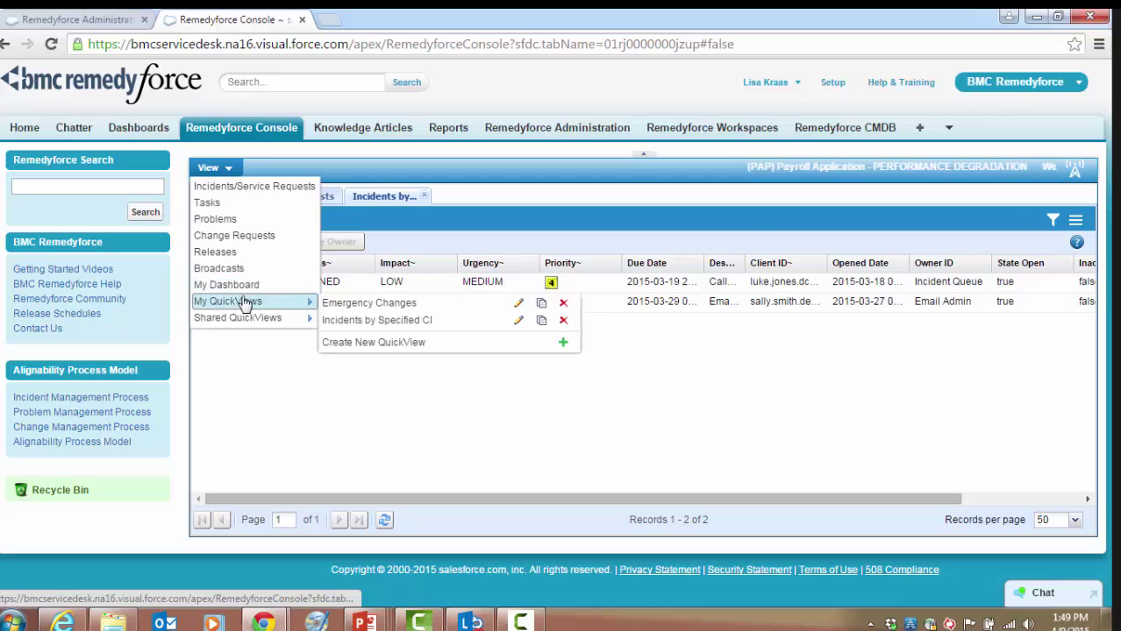
{"action": "left_click", "coordinate": [365, 303]}
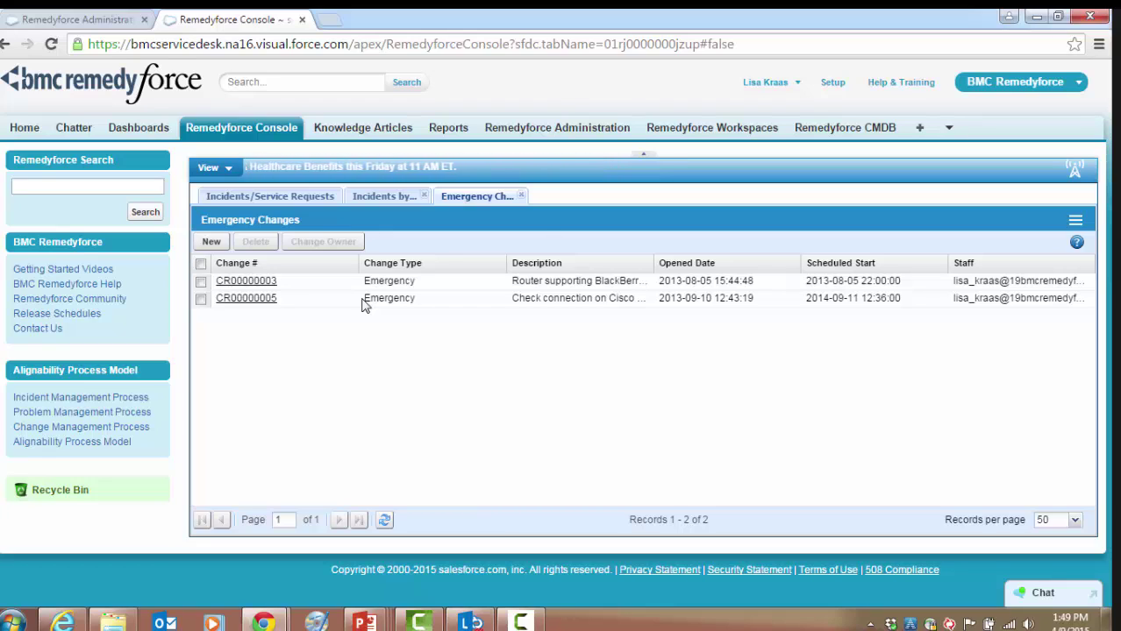
- Open My Dashboard's management settings and select the Emergency Changes and Incidents by Specified CI QuickViews
{"action": "left_click", "coordinate": [228, 170]}
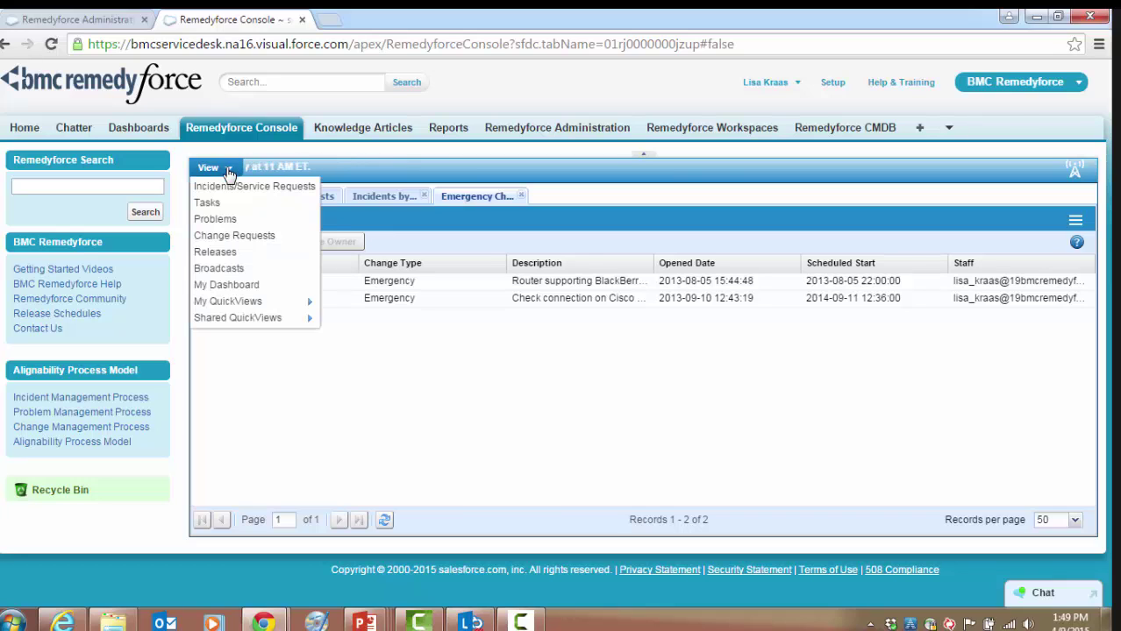
{"action": "left_click", "coordinate": [226, 286]}
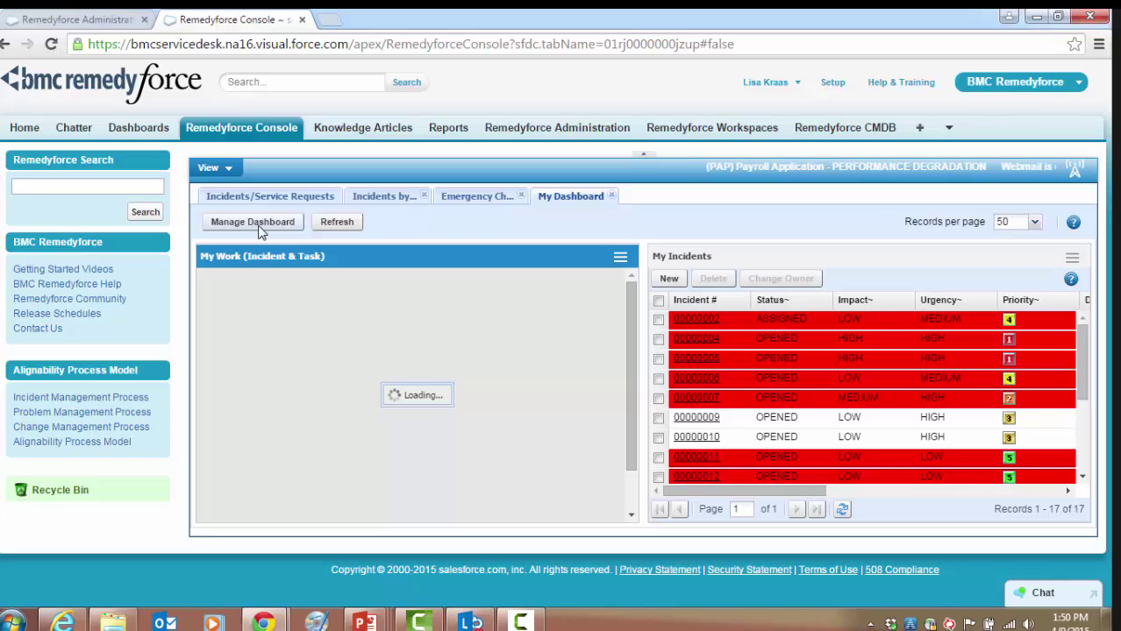
{"action": "left_click", "coordinate": [254, 223]}
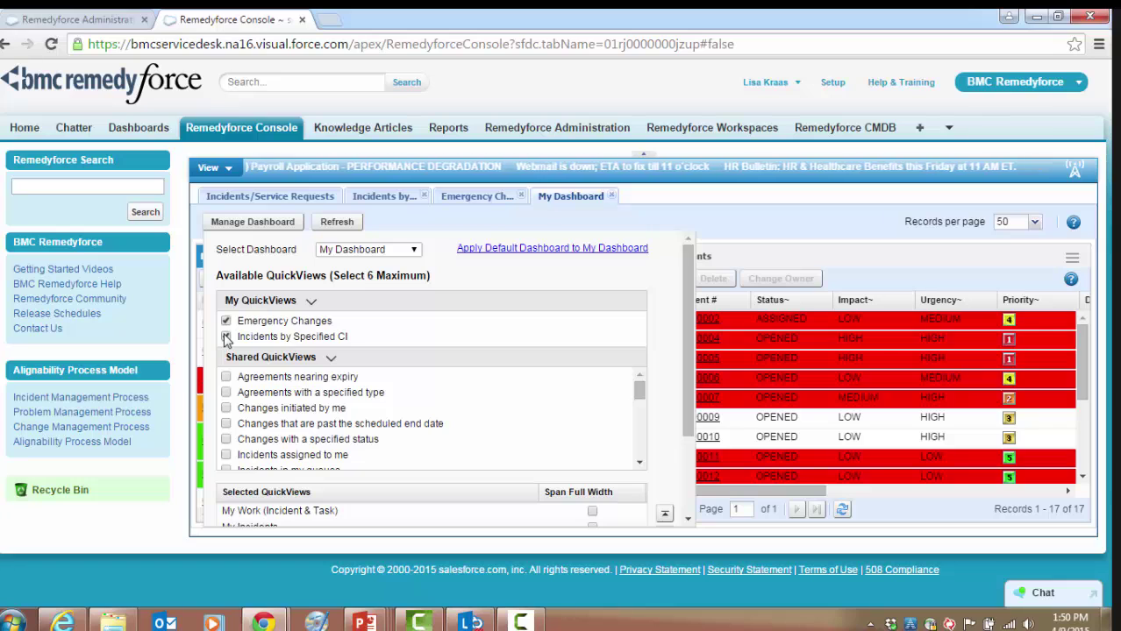
{"action": "left_click", "coordinate": [226, 339]}
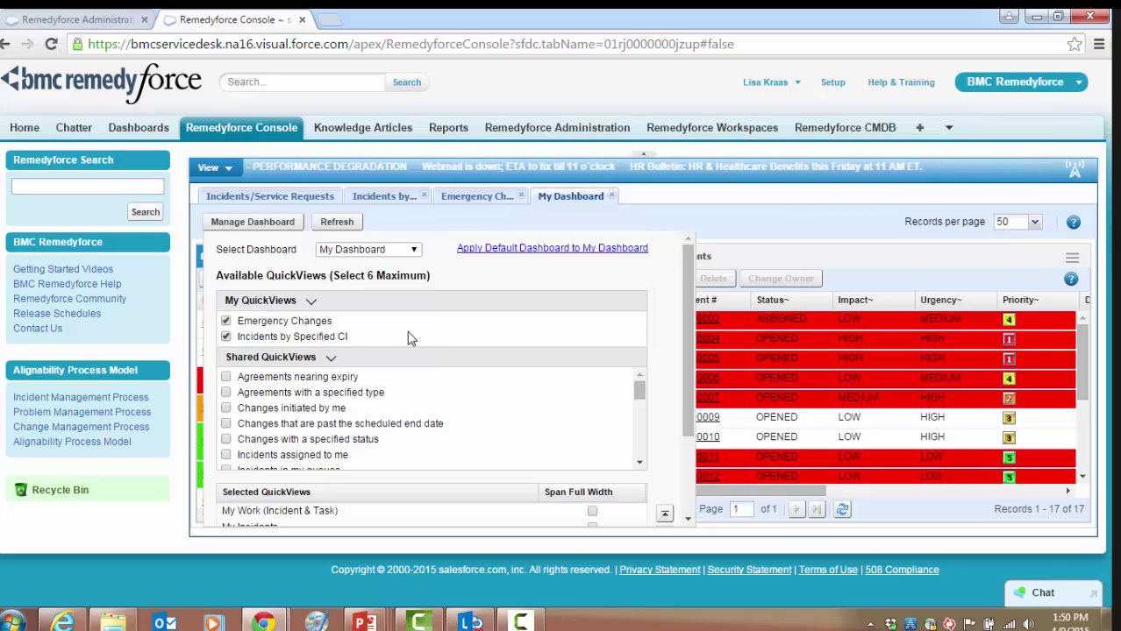
- Apply the QuickView selection to My Dashboard and close its management settings
{"action": "scroll", "coordinate": [439, 356], "scroll_direction": "down", "scroll_amount": 3}
{"action": "scroll", "coordinate": [439, 355], "scroll_direction": "down", "scroll_amount": 2}
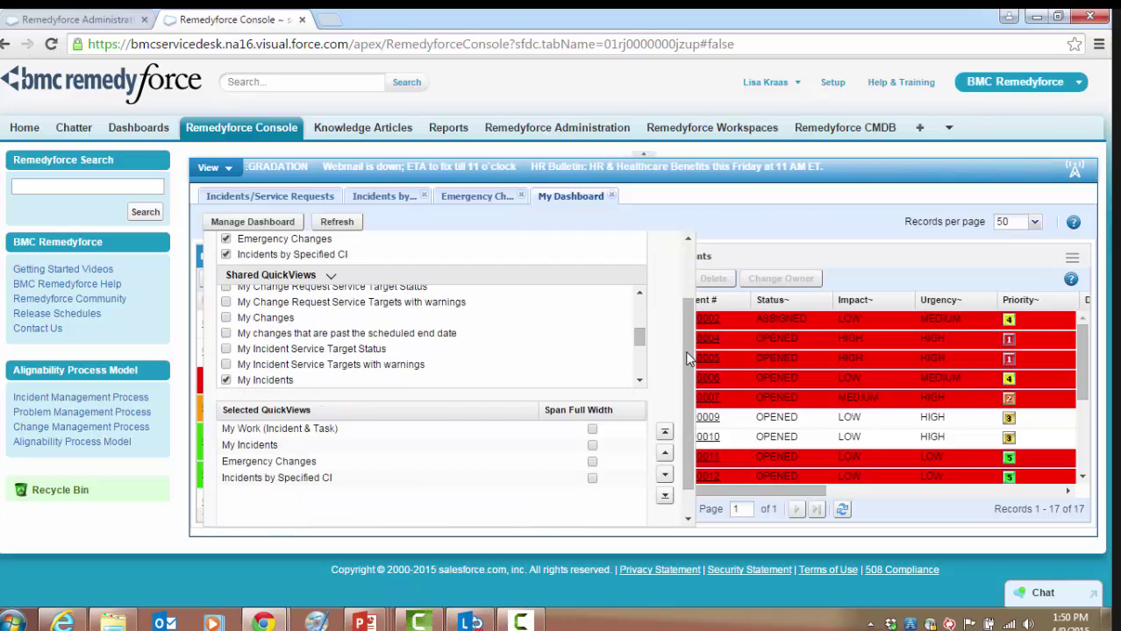
{"action": "scroll", "coordinate": [689, 359], "scroll_direction": "down", "scroll_amount": 1}
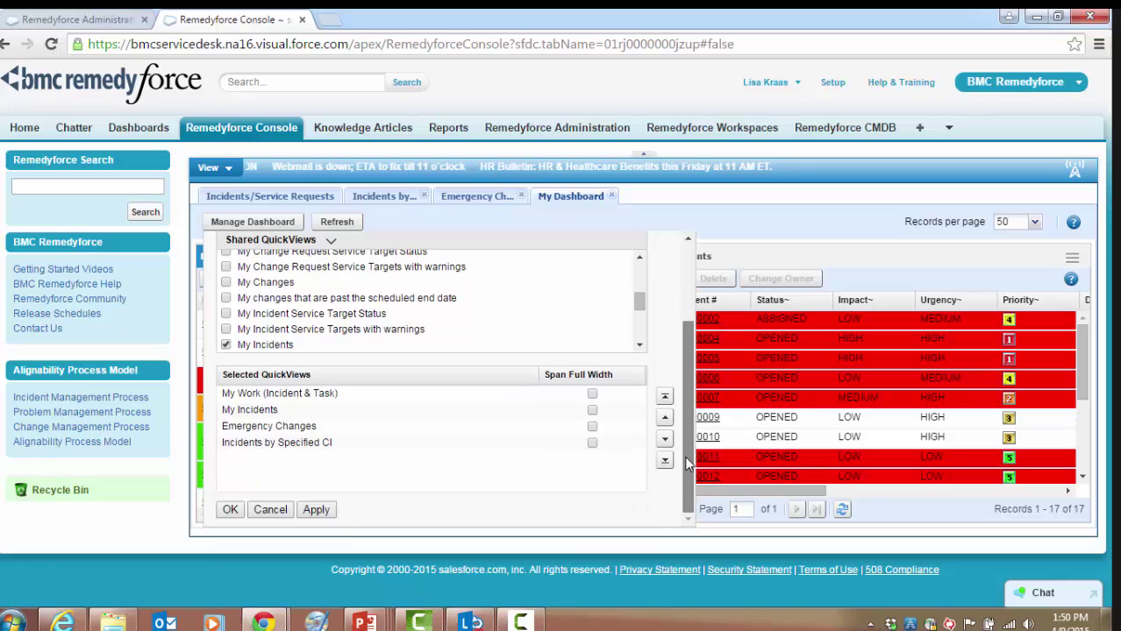
{"action": "left_click", "coordinate": [317, 510]}
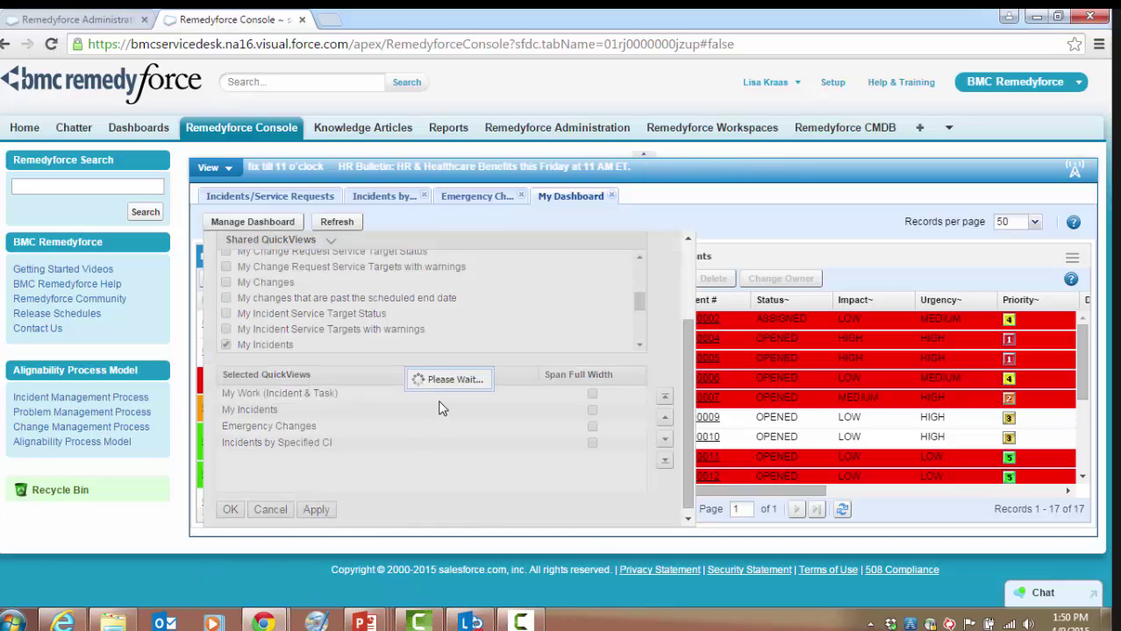
{"action": "left_click", "coordinate": [641, 388]}
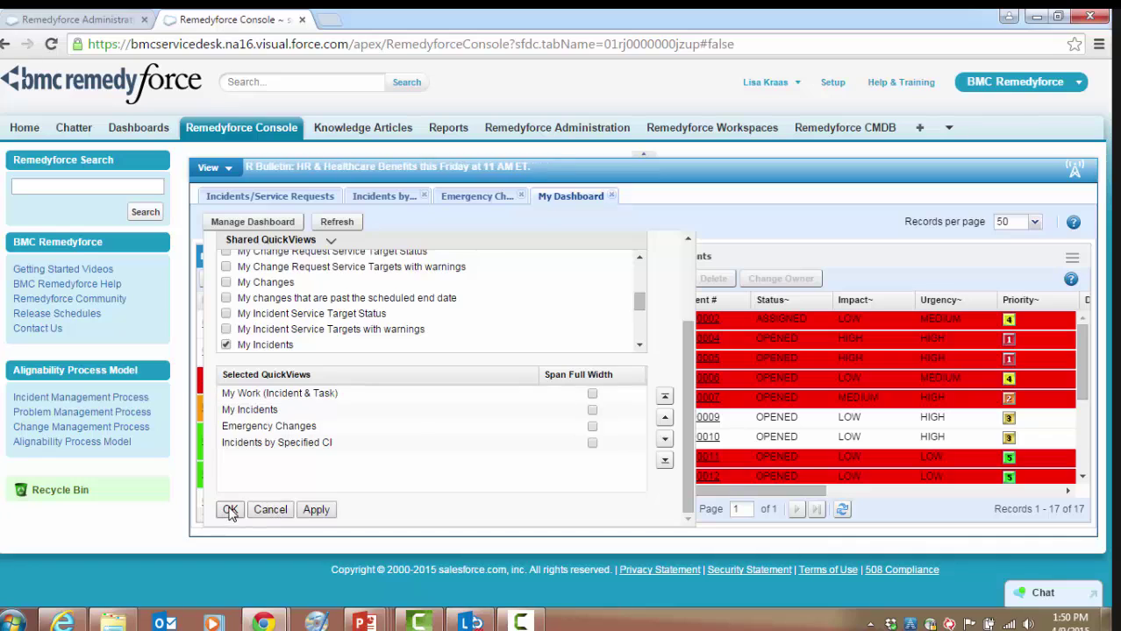
{"action": "left_click", "coordinate": [230, 509]}
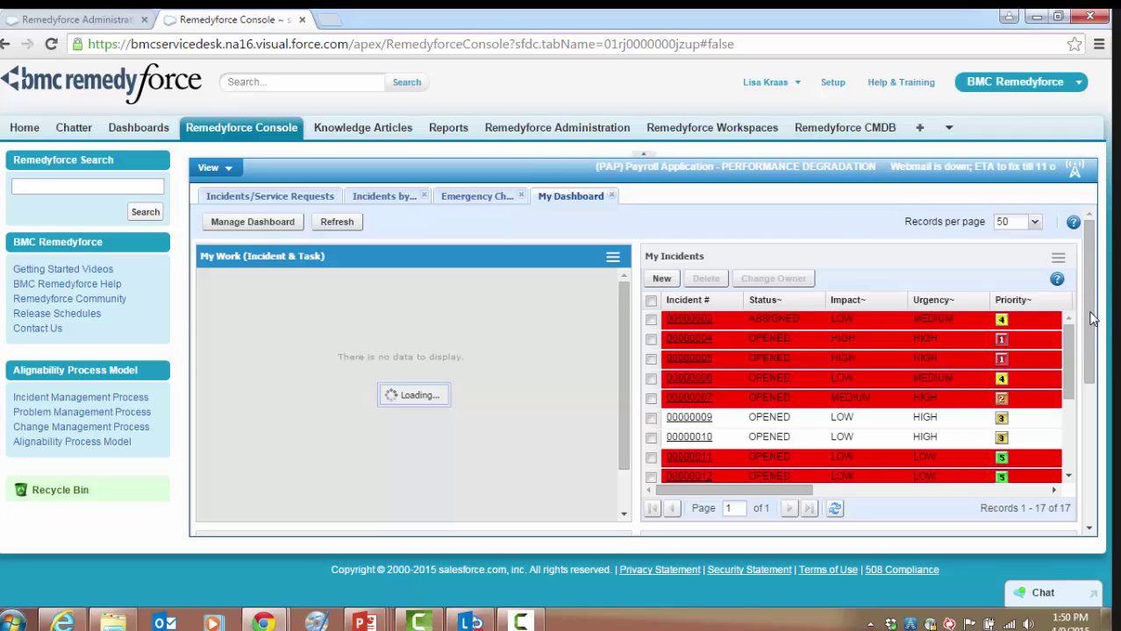
- Search the dashboard's Incidents by Specified CI QuickView for incidents with the CI Email
{"action": "scroll", "coordinate": [1085, 386], "scroll_direction": "down", "scroll_amount": 1}
{"action": "left_click_drag", "start_coordinate": [1084, 386], "coordinate": [1086, 513]}
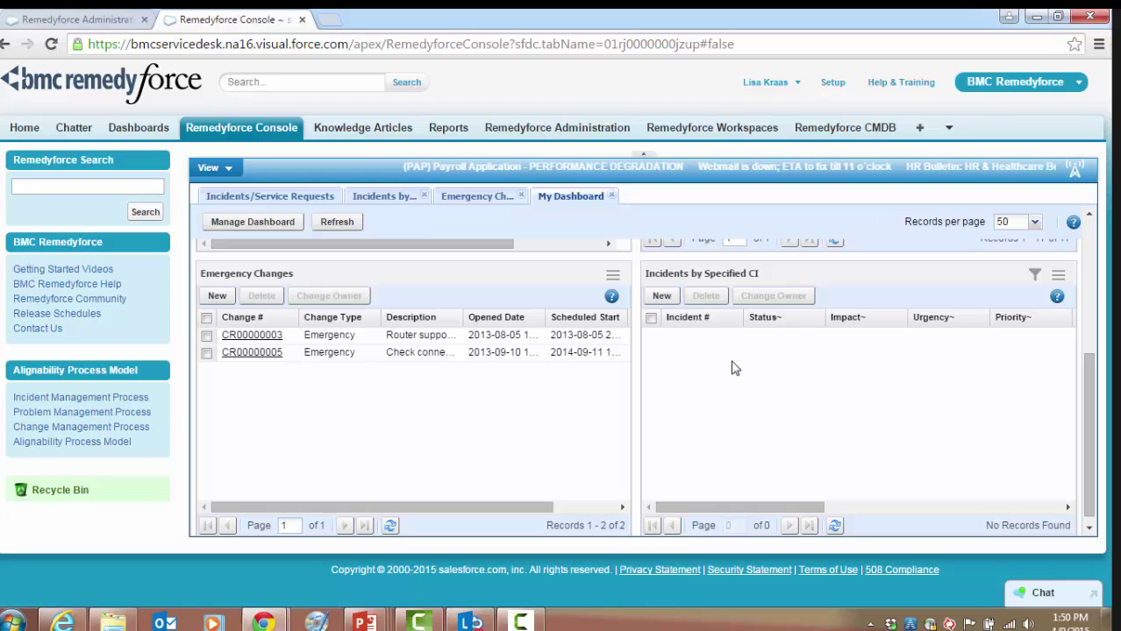
{"action": "left_click", "coordinate": [1034, 275]}
{"action": "left_click", "coordinate": [973, 302]}
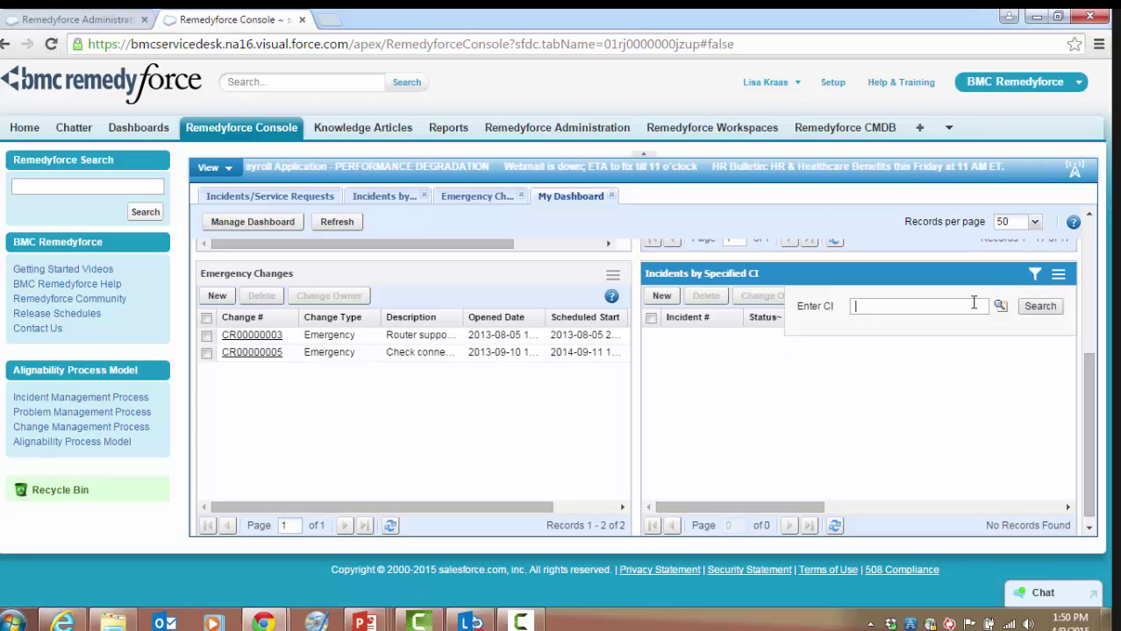
{"action": "type", "text": "email"}
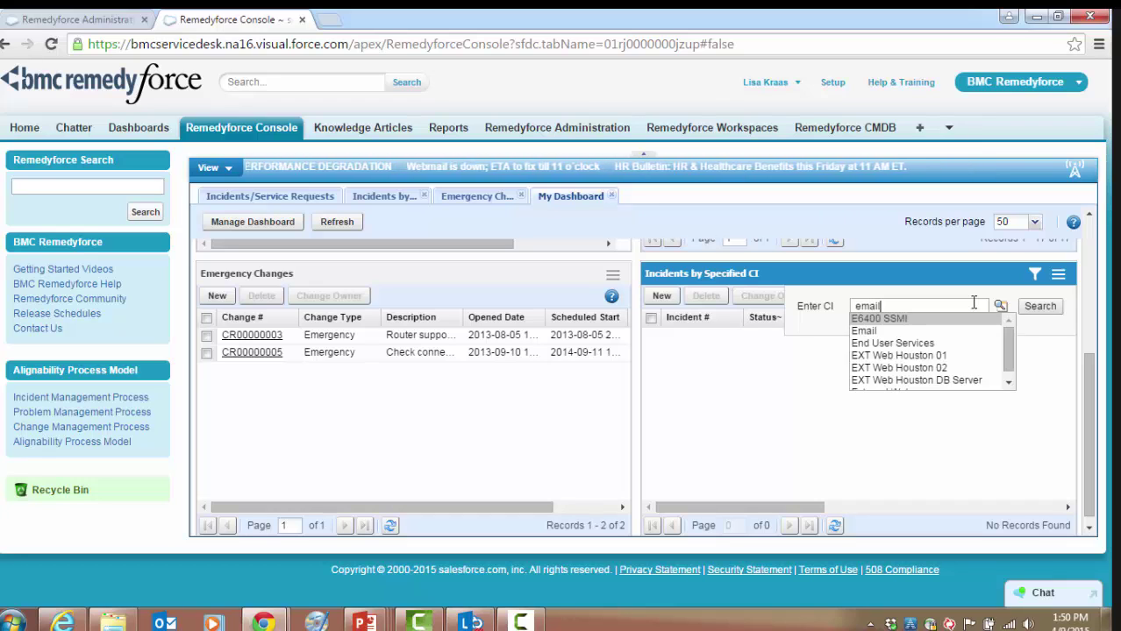
{"action": "left_click", "coordinate": [1032, 306]}
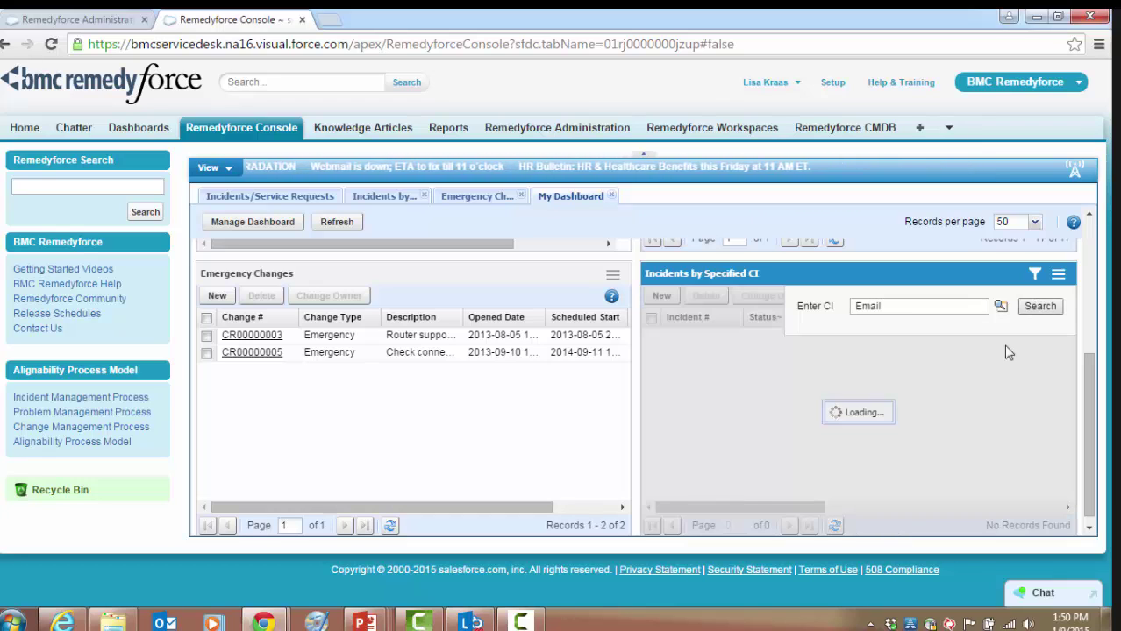